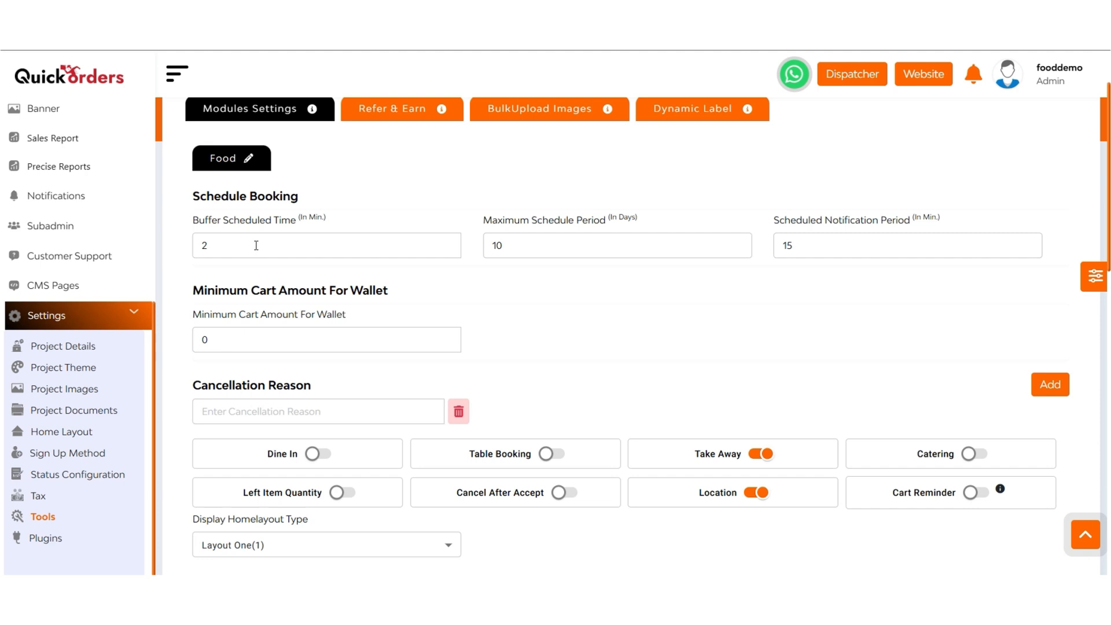
Set the Buffer Scheduled Time under Schedule Booking to 20 minutes.
key("BackSpace")
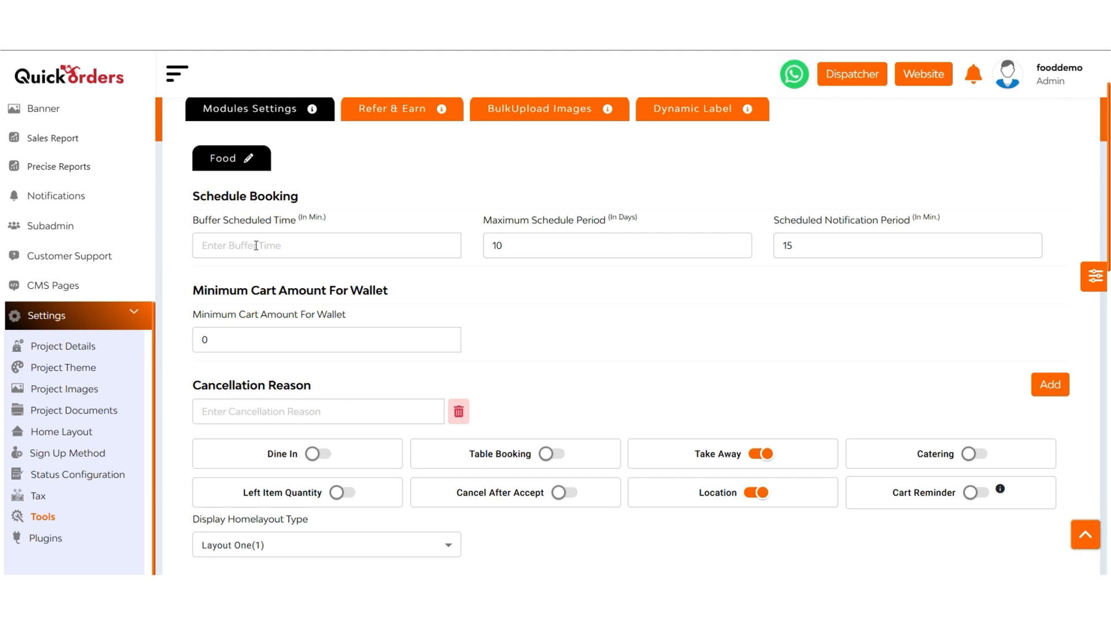
type("20")
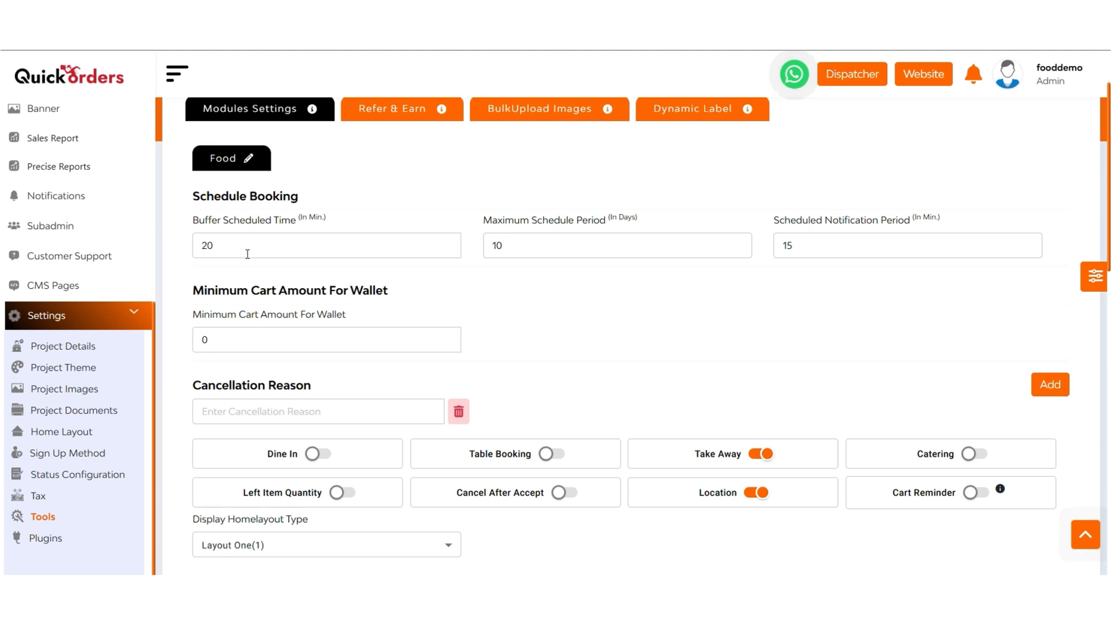
left_click(247, 254)
left_click(575, 246)
Enter "menu not updated" as the cancellation reason for the Food module.
scroll(407, 331, "down", 1)
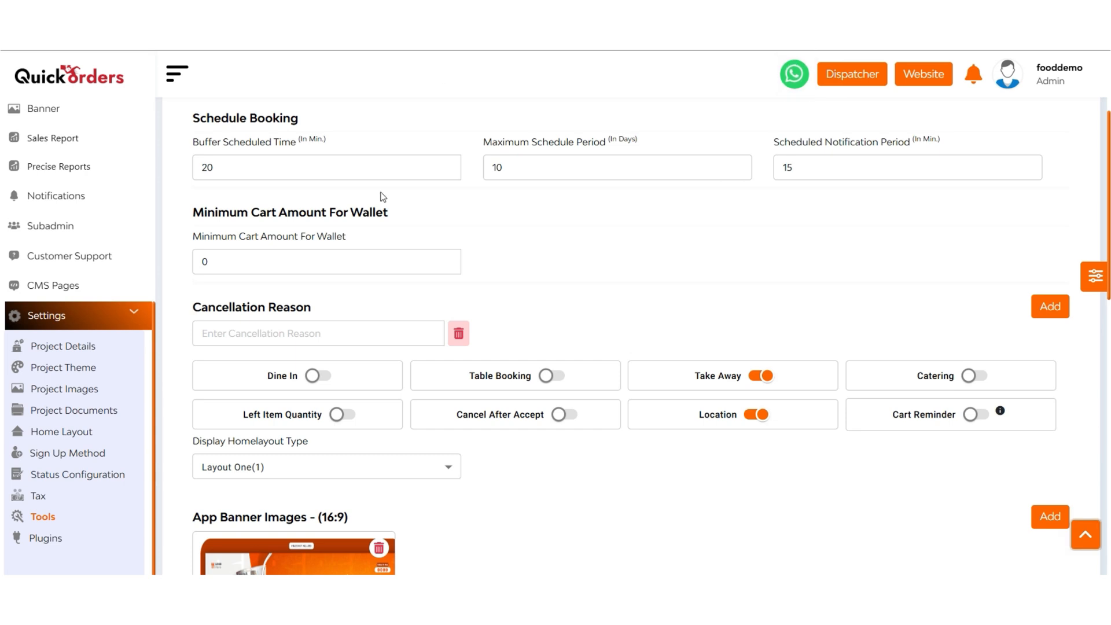
left_click(363, 261)
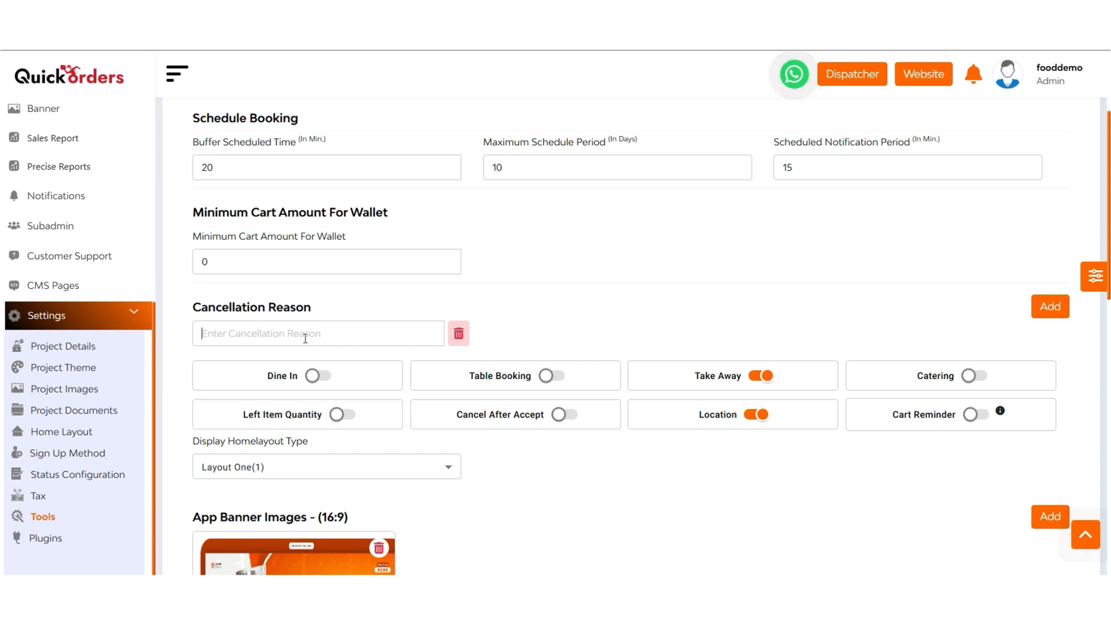
type("me")
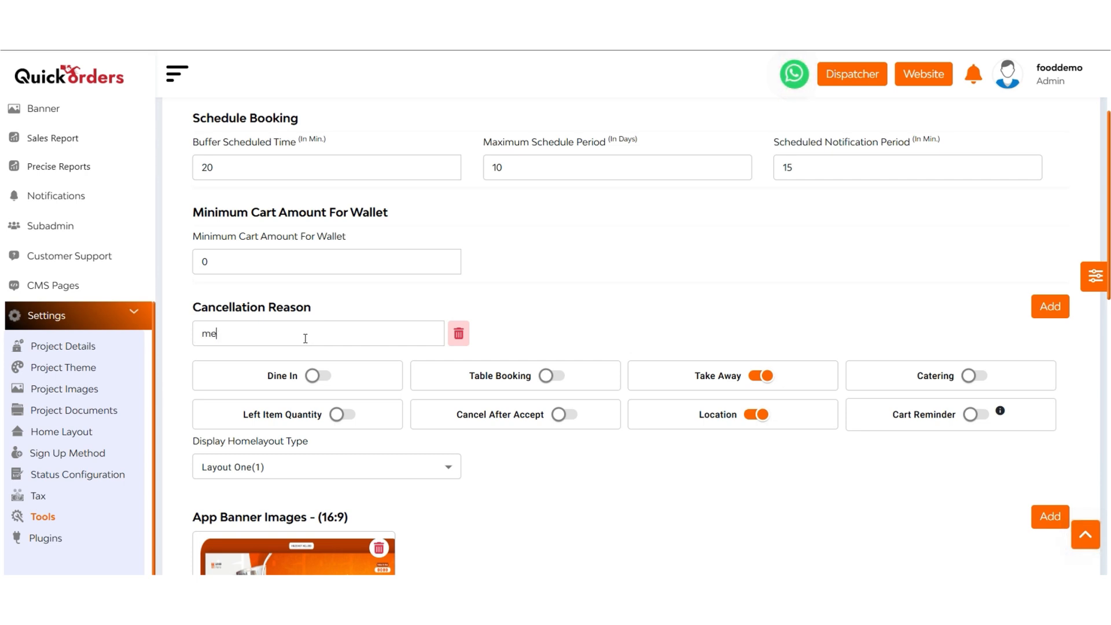
type("nu not updated")
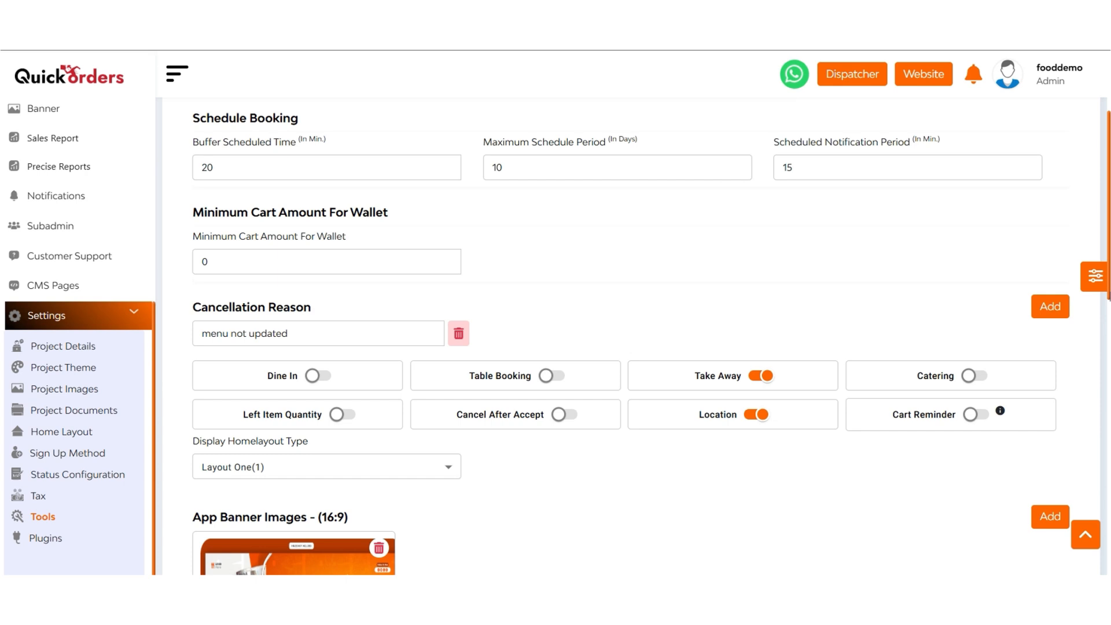
left_click(1057, 308)
left_click(754, 336)
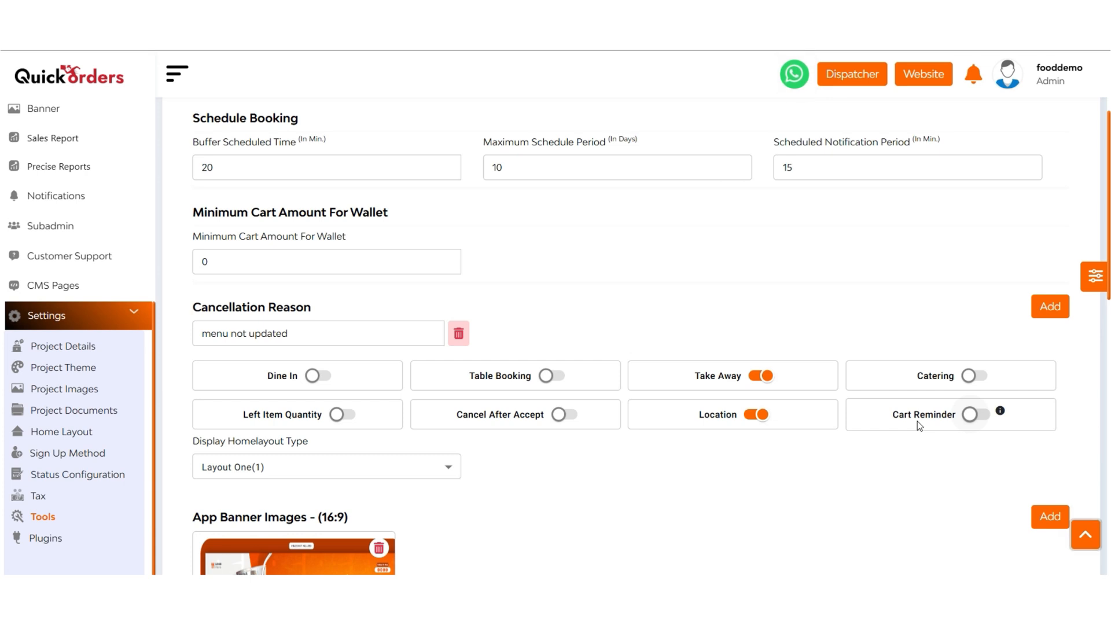
Switch the Display Homelayout Type to Layout Two(2) and return it to Layout One(1).
scroll(456, 425, "down", 3)
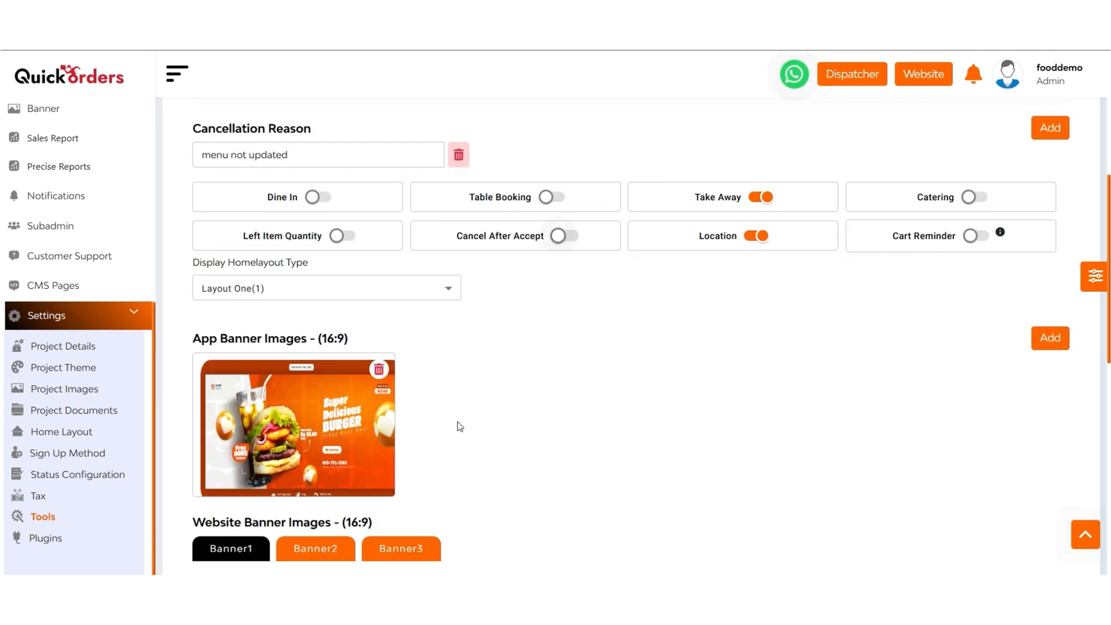
left_click(419, 297)
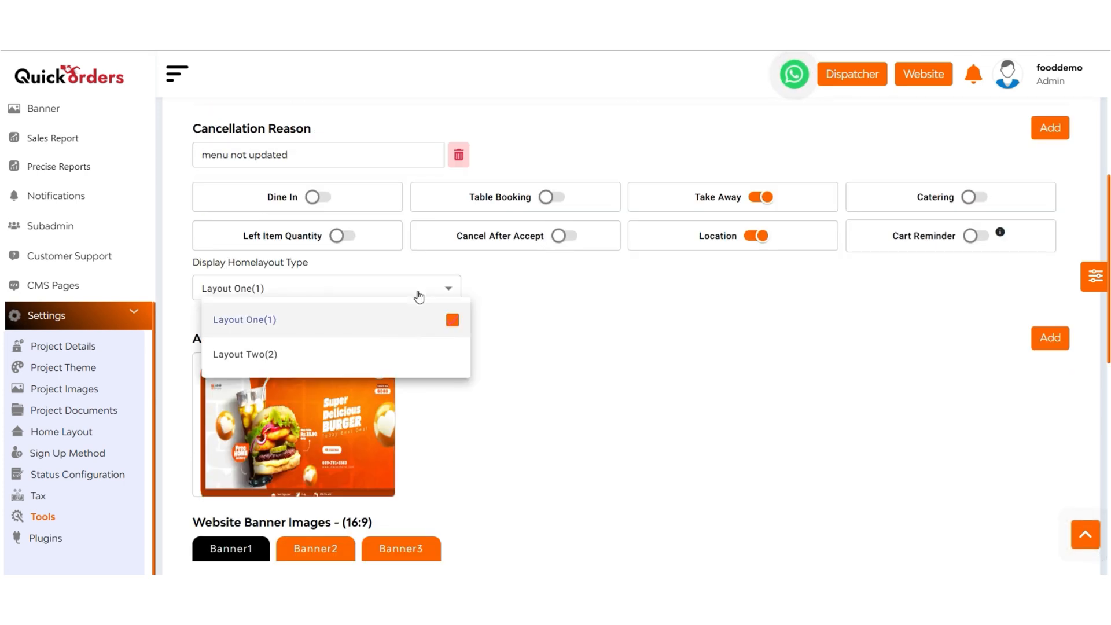
left_click(395, 354)
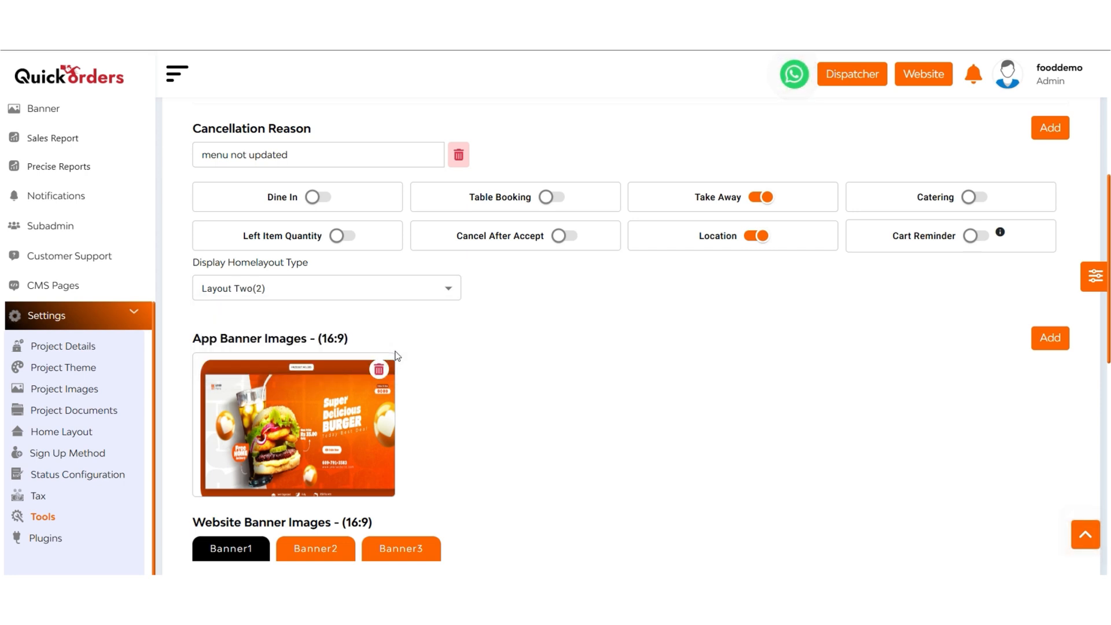
left_click(427, 287)
left_click(413, 316)
Look through the website banner image sections Banner2, Banner3 and Banner1.
scroll(495, 352, "down", 1)
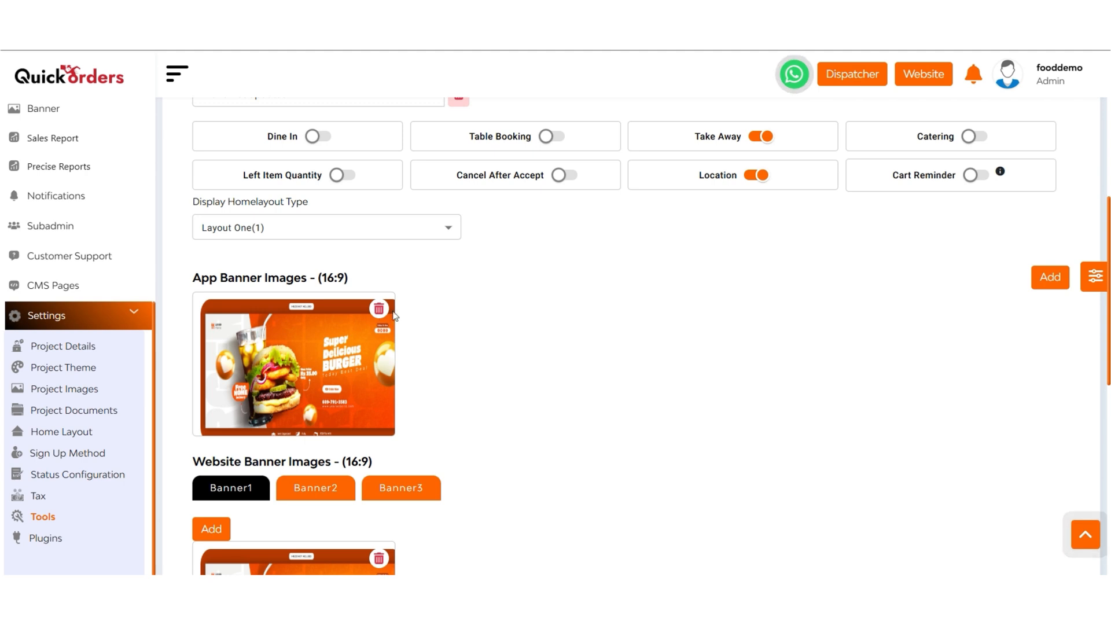
scroll(455, 394, "down", 1)
scroll(455, 395, "down", 1)
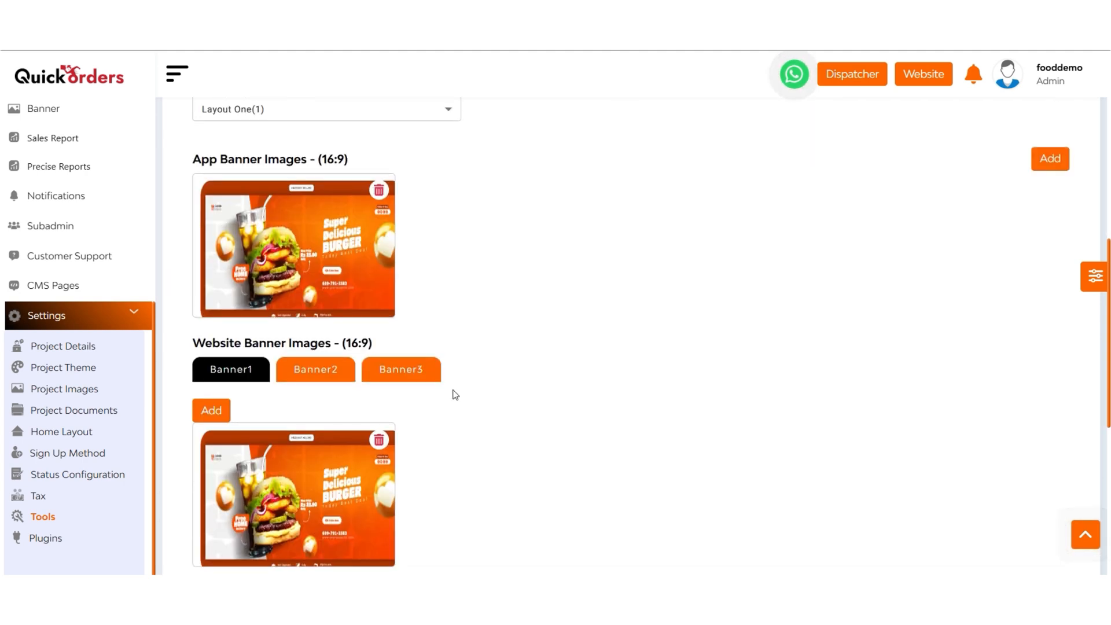
left_click(346, 369)
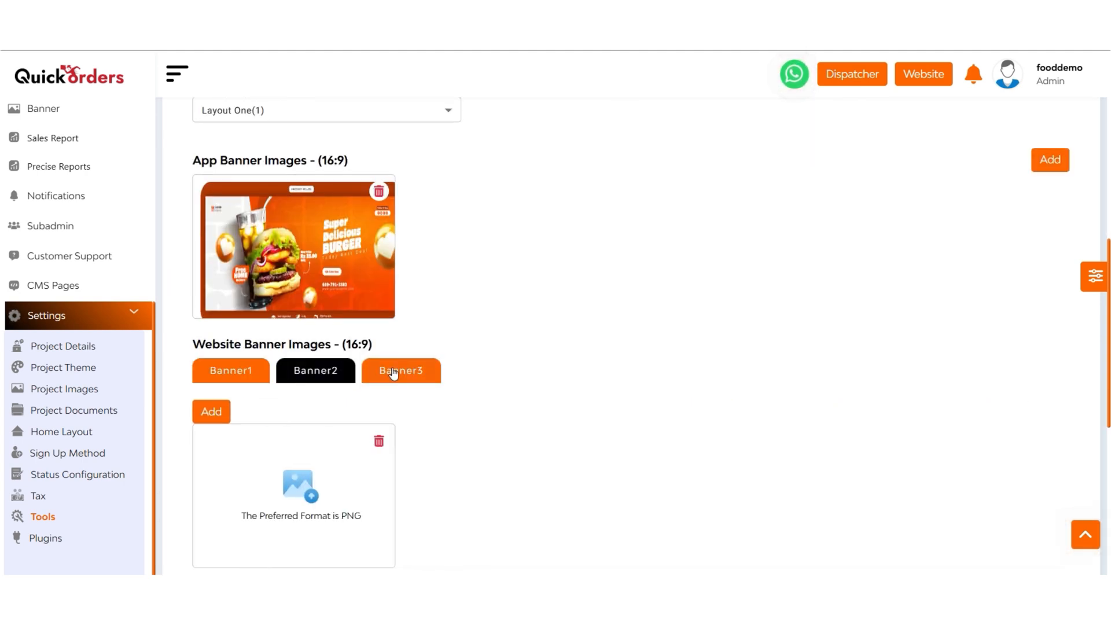
left_click(387, 369)
left_click(237, 376)
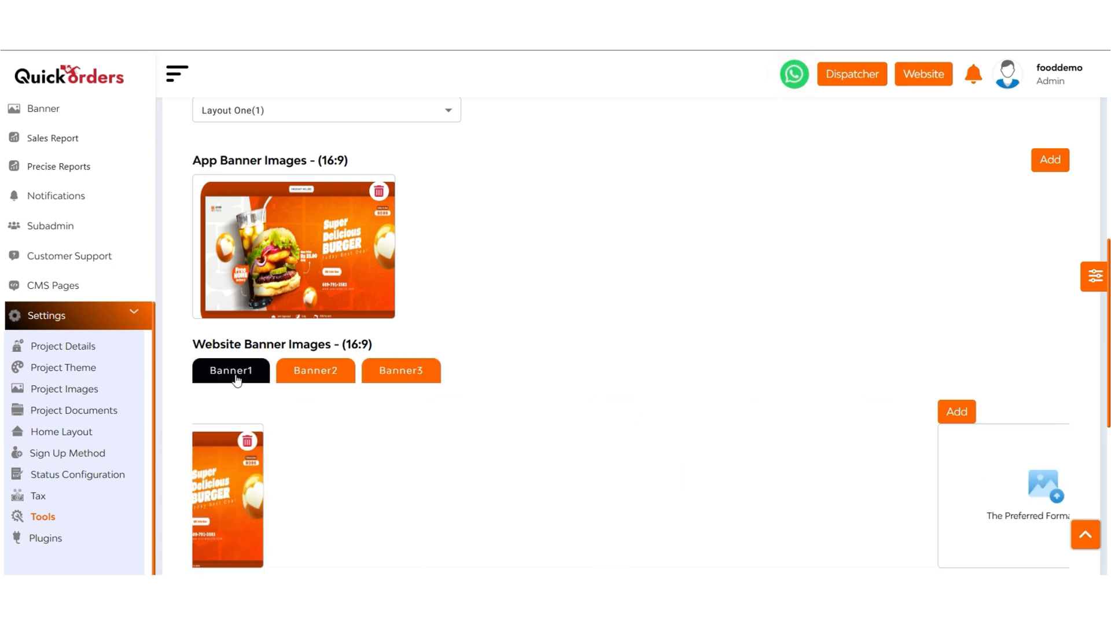
View the Excel sheet upload dialog for importing module data and close it without importing.
scroll(423, 455, "down", 4)
scroll(423, 455, "down", 2)
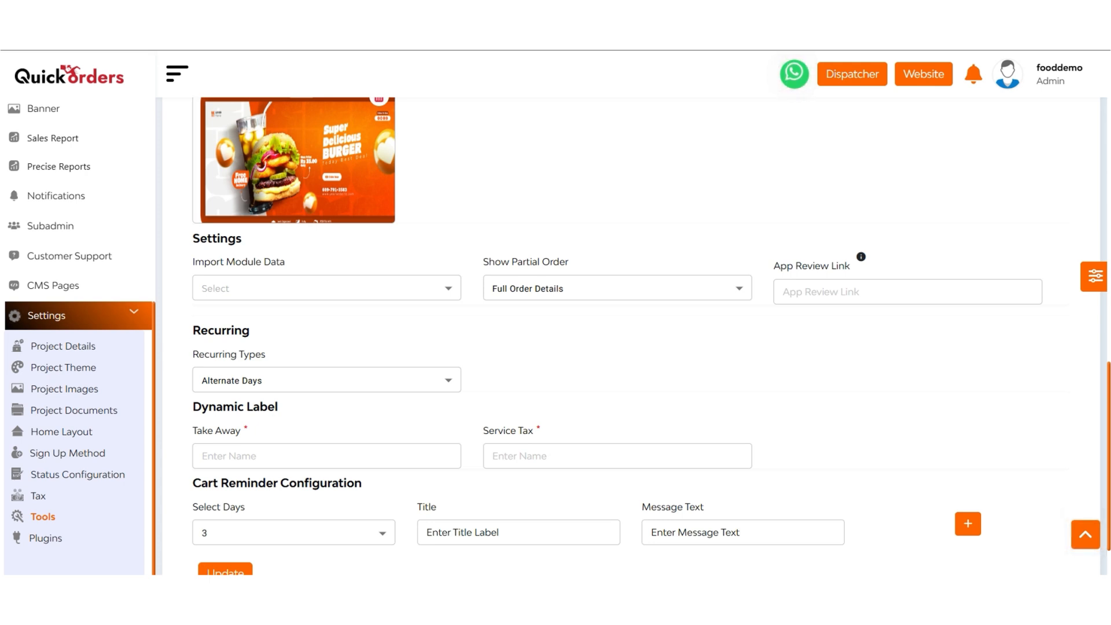
left_click(401, 288)
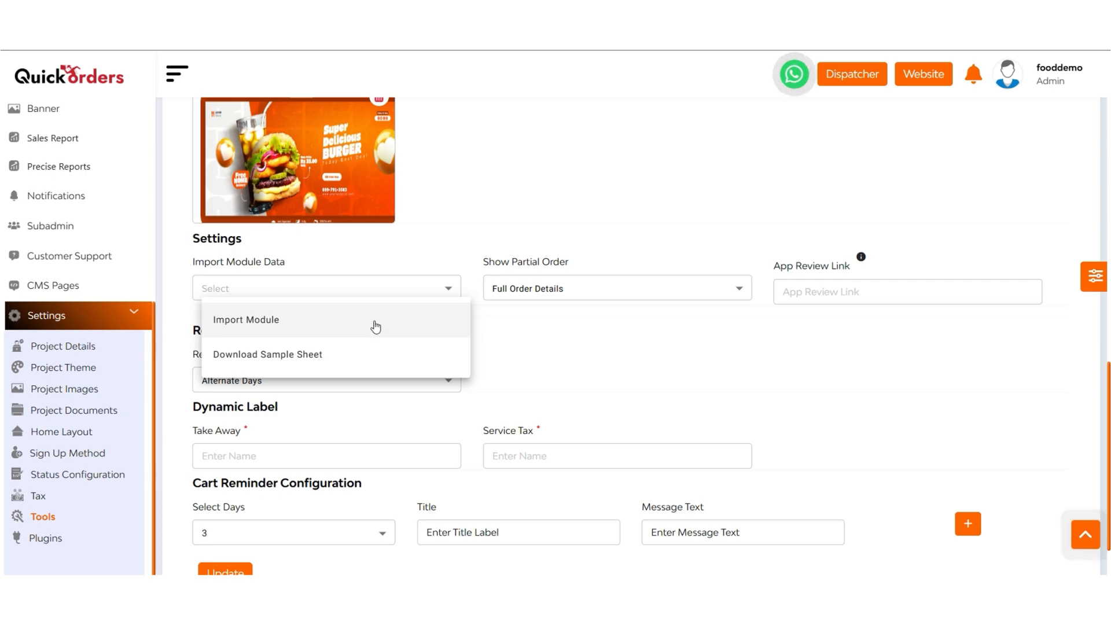
left_click(376, 325)
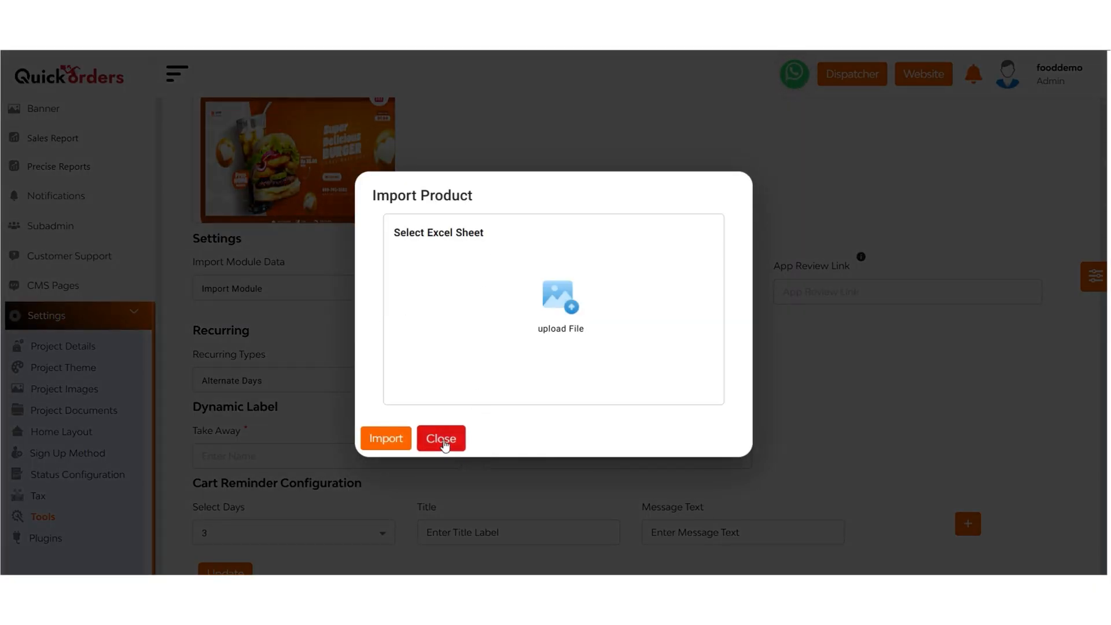
left_click(442, 439)
Start downloading the sample sheet for module data and cancel saving the file.
left_click(346, 295)
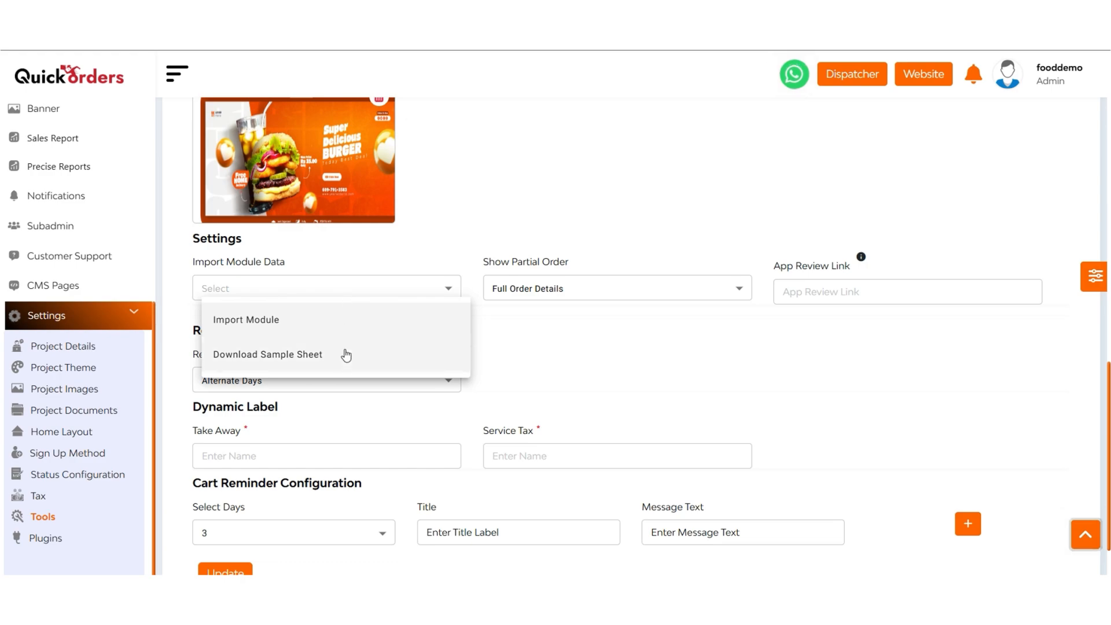
left_click(344, 369)
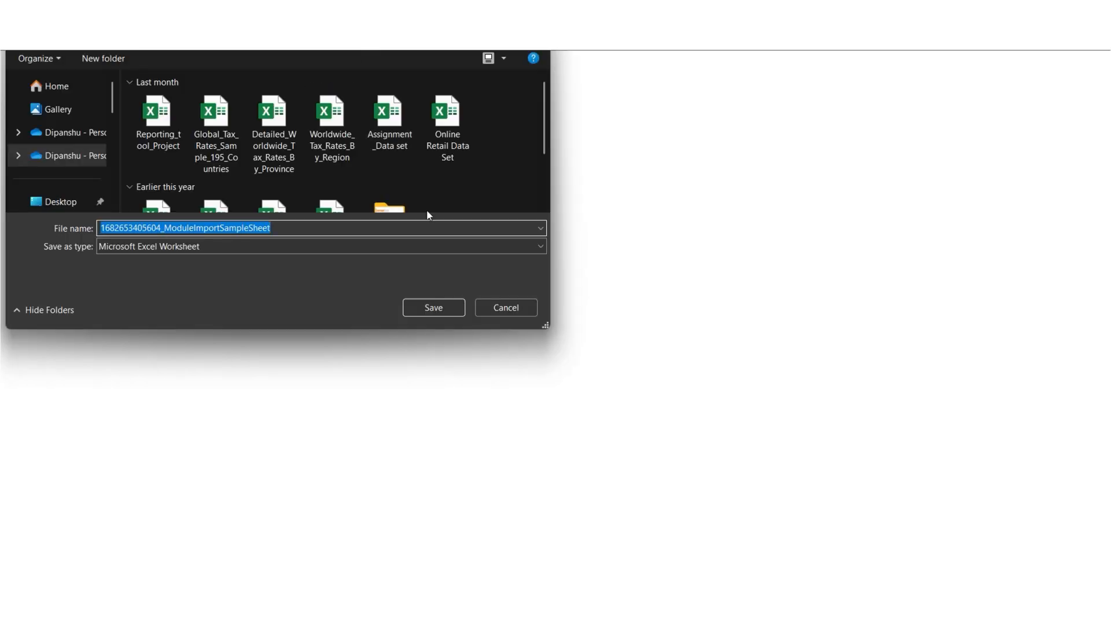
left_click(507, 308)
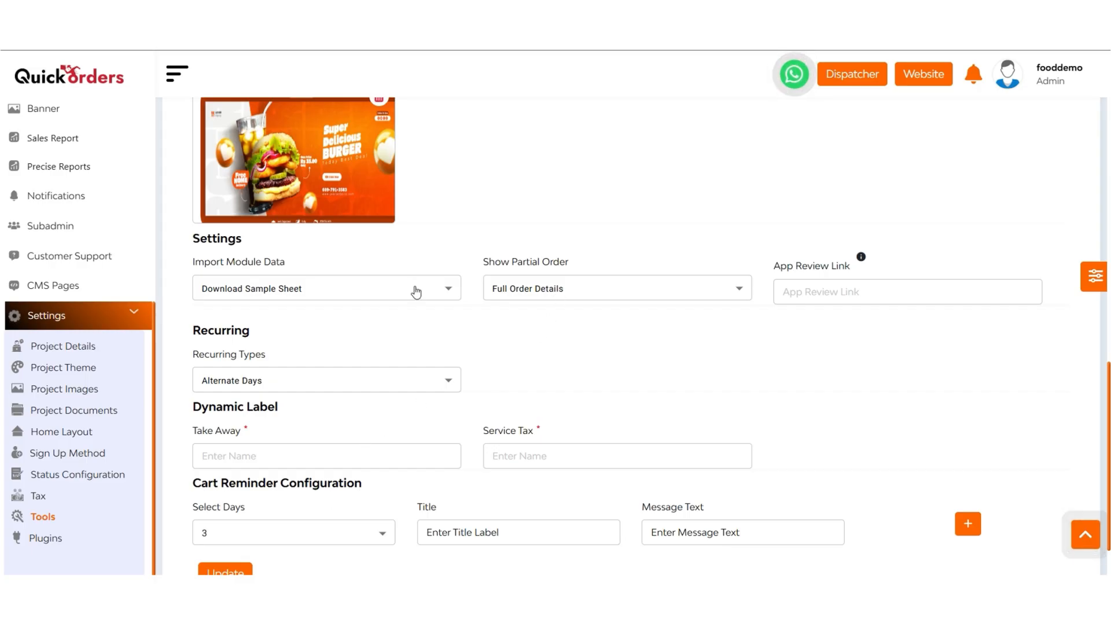
Reopen the Import Module upload dialog and close it without selecting a file.
left_click(414, 289)
left_click(410, 318)
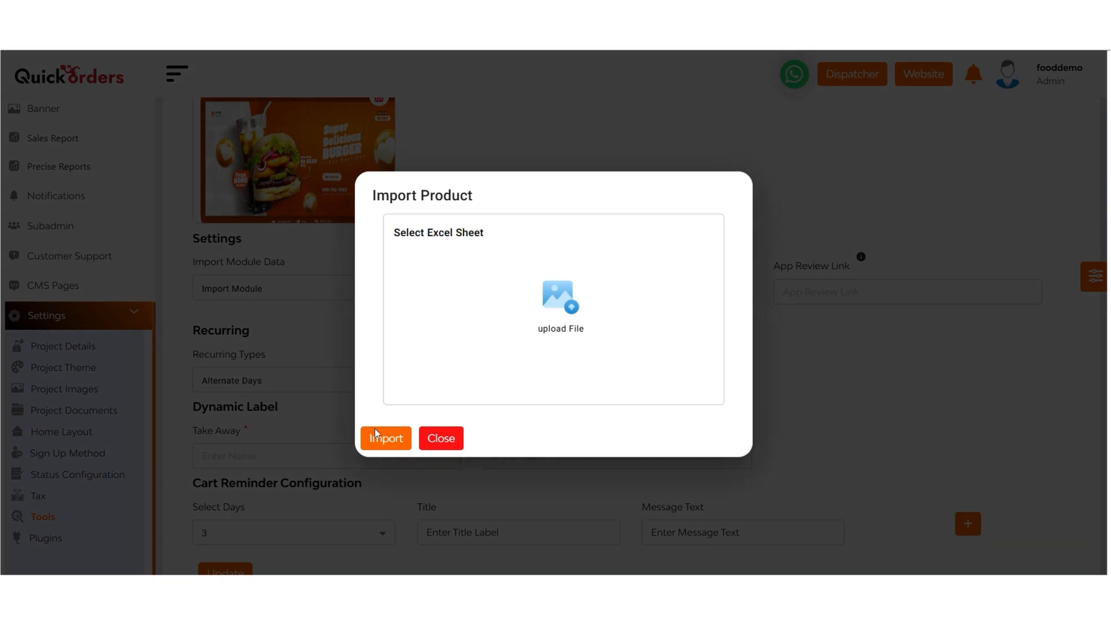
left_click(429, 440)
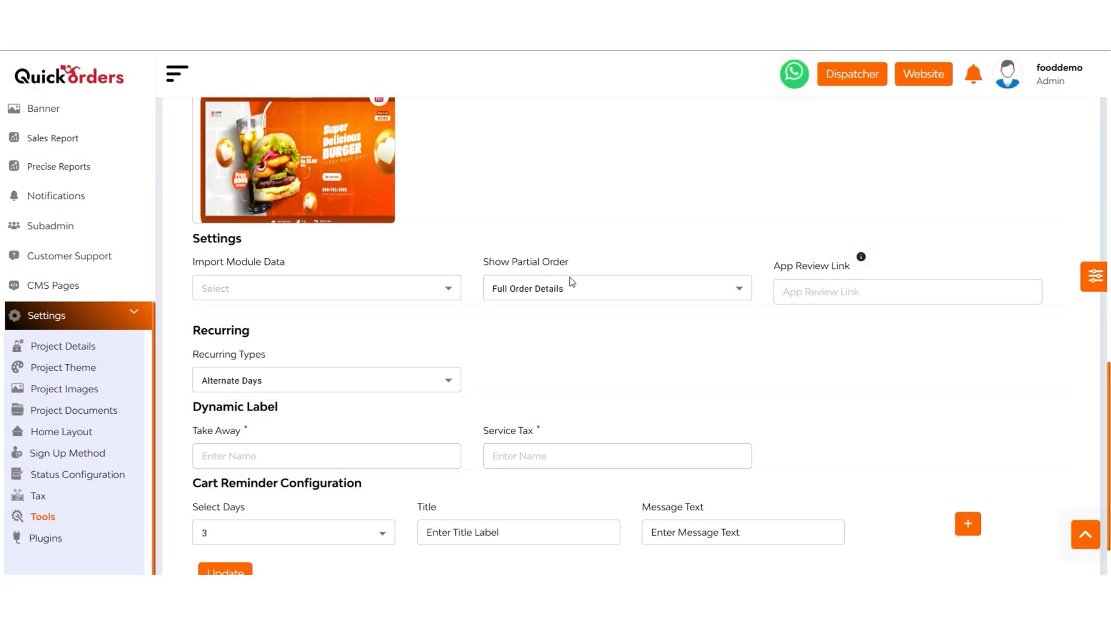
Check the available Show Partial Order options and the App Review Link field.
left_click(578, 290)
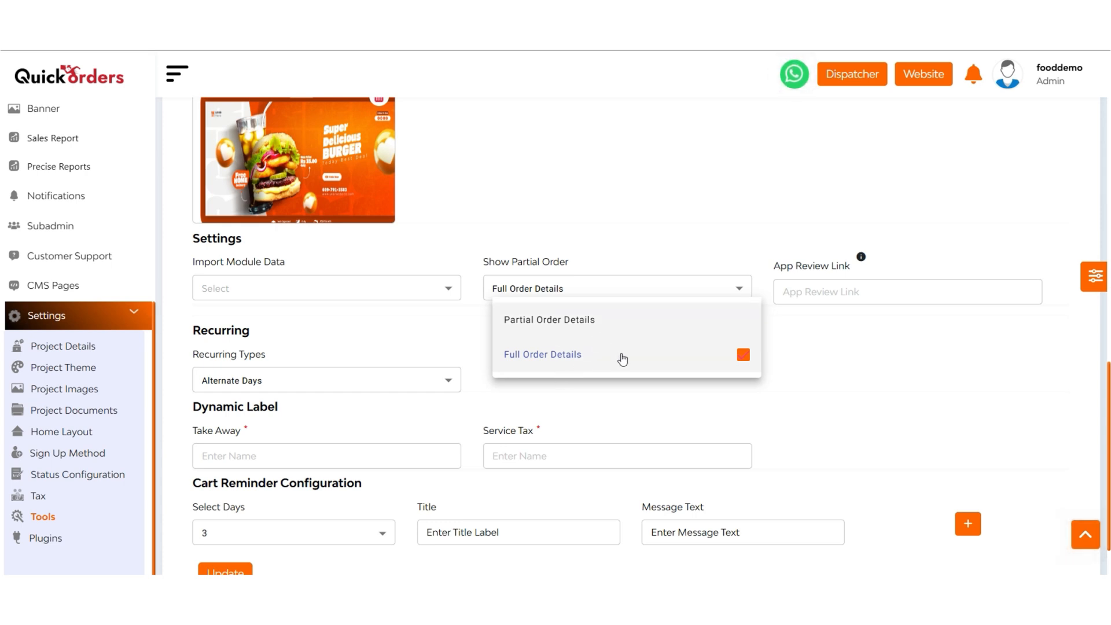
left_click(832, 293)
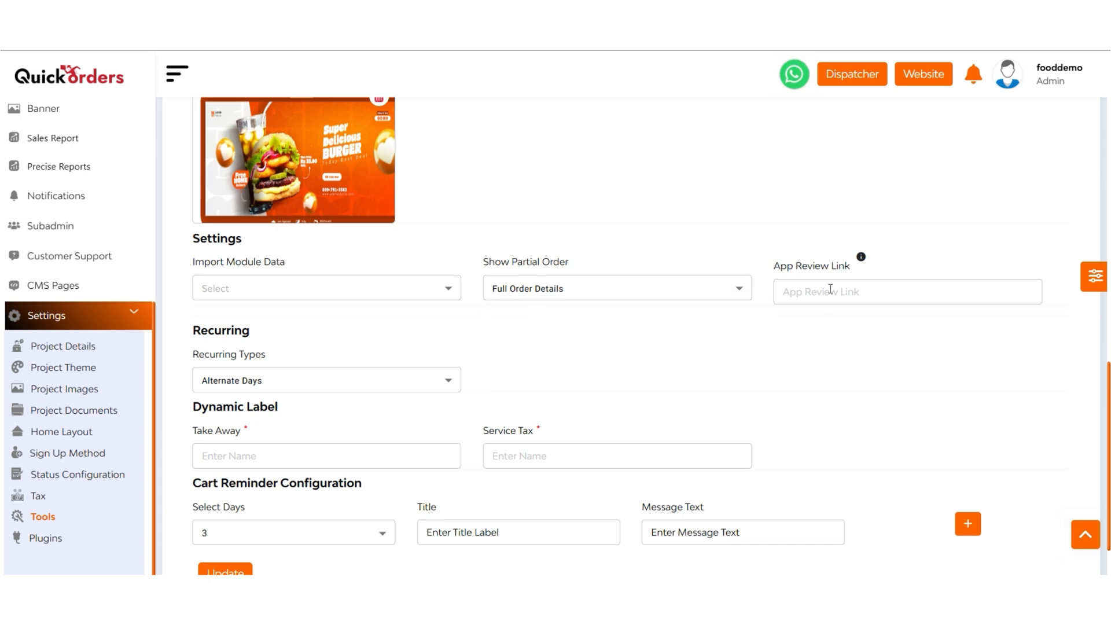
Change the recurring types by enabling Everyday and disabling Alternate Days.
scroll(531, 328, "down", 2)
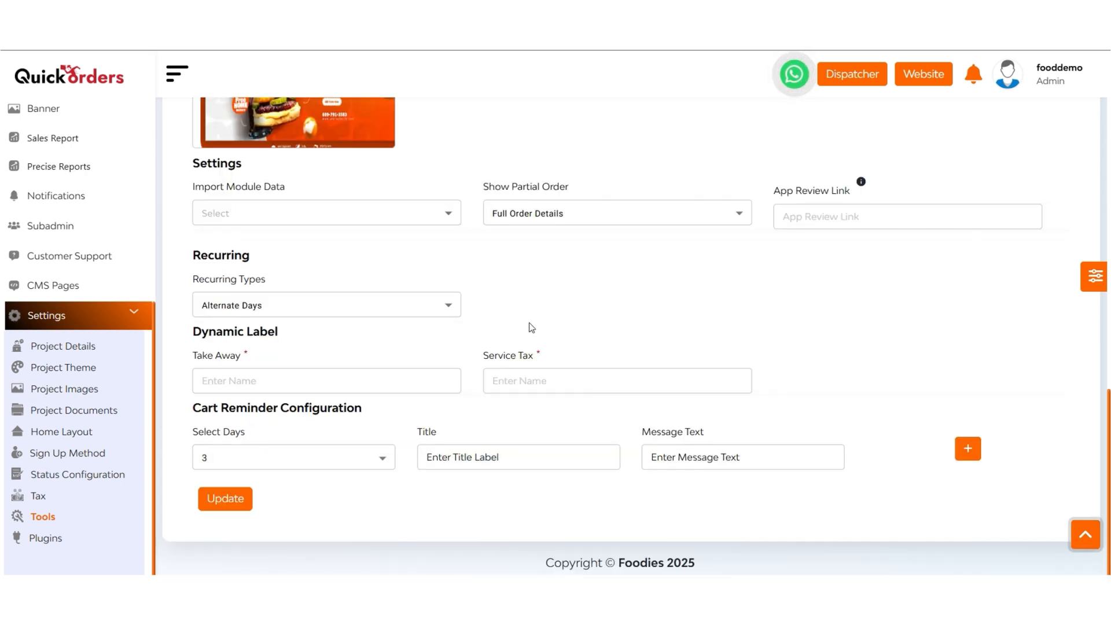
left_click(425, 306)
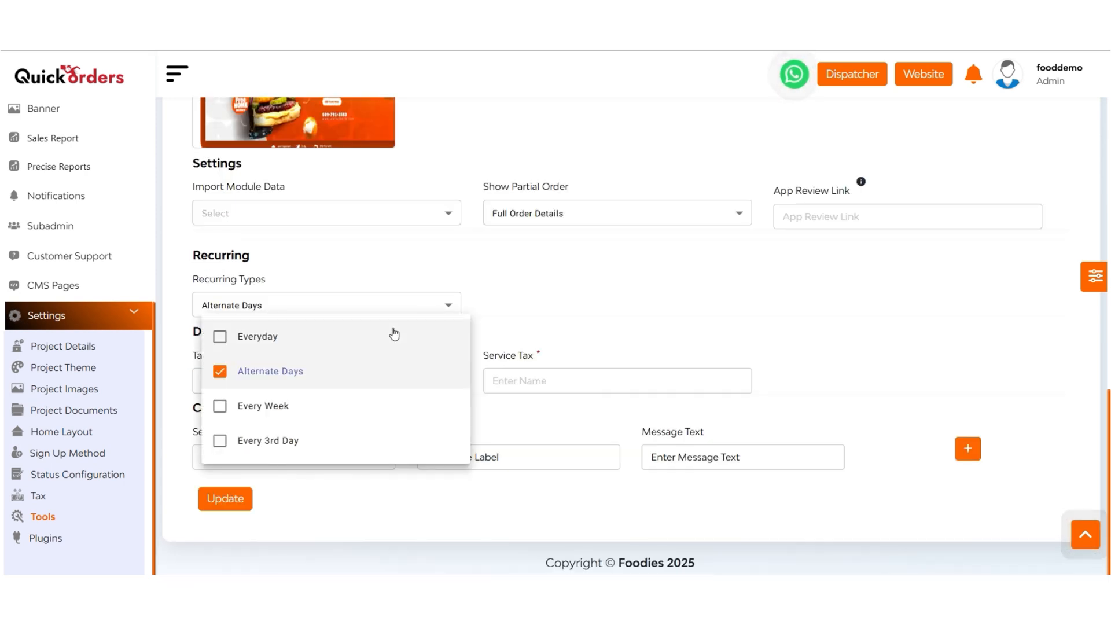
left_click(394, 335)
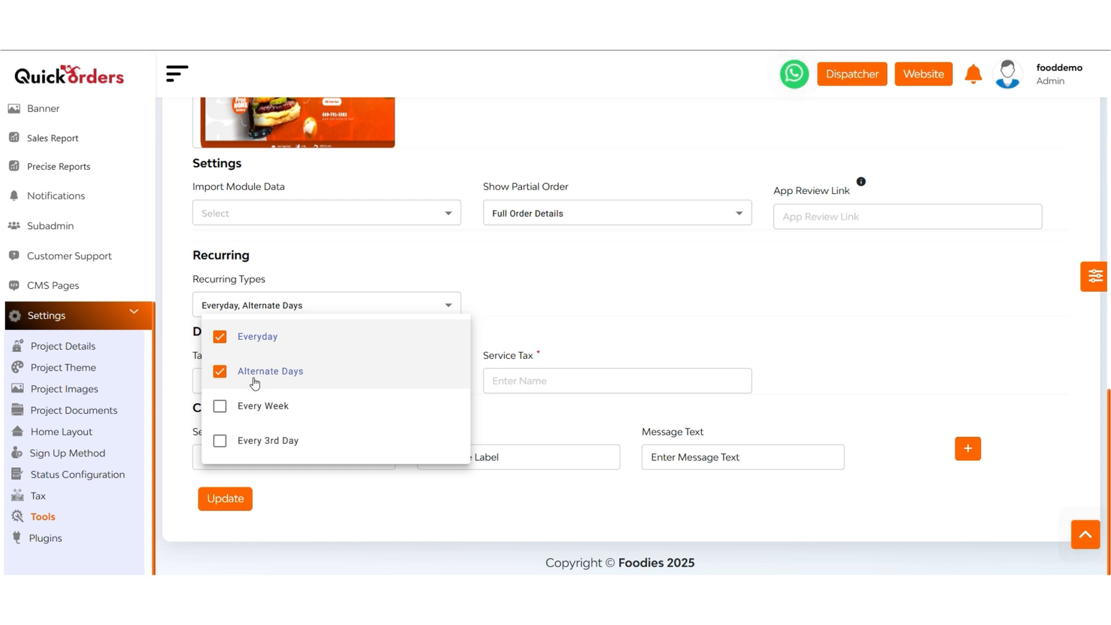
left_click(255, 381)
left_click(660, 257)
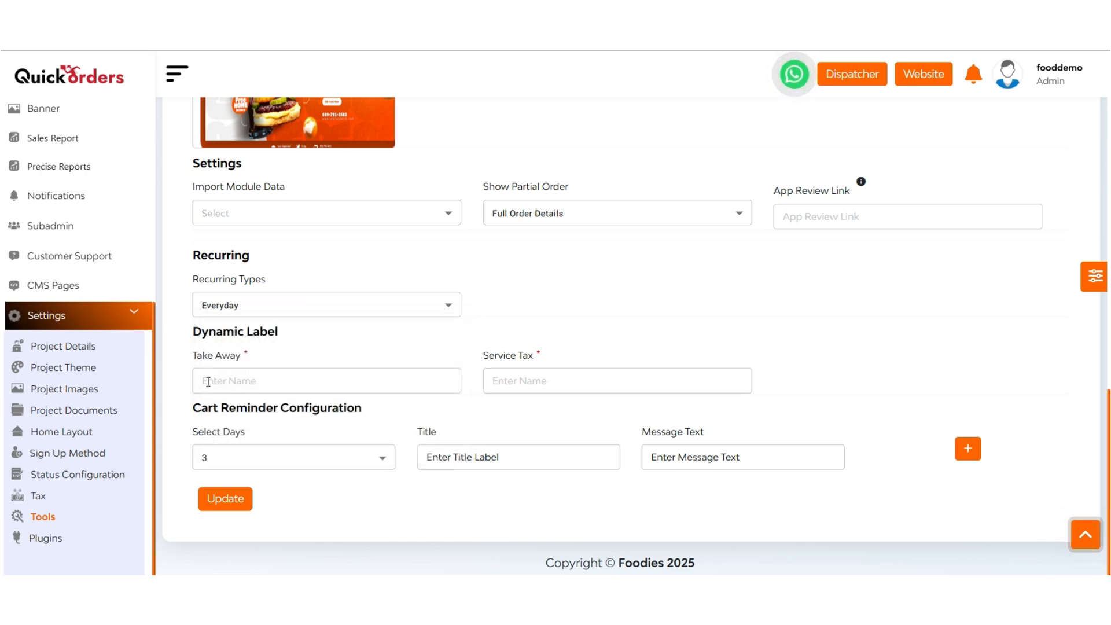
Look over the Dynamic Label and Cart Reminder Configuration fields, and submit the module settings update.
left_click(208, 382)
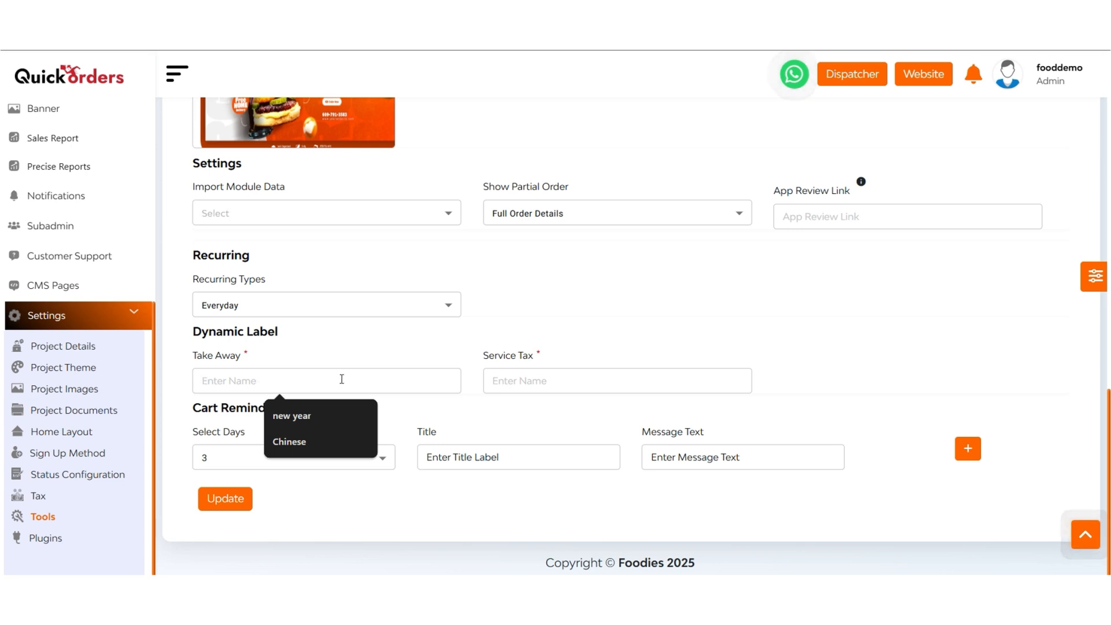
left_click(533, 376)
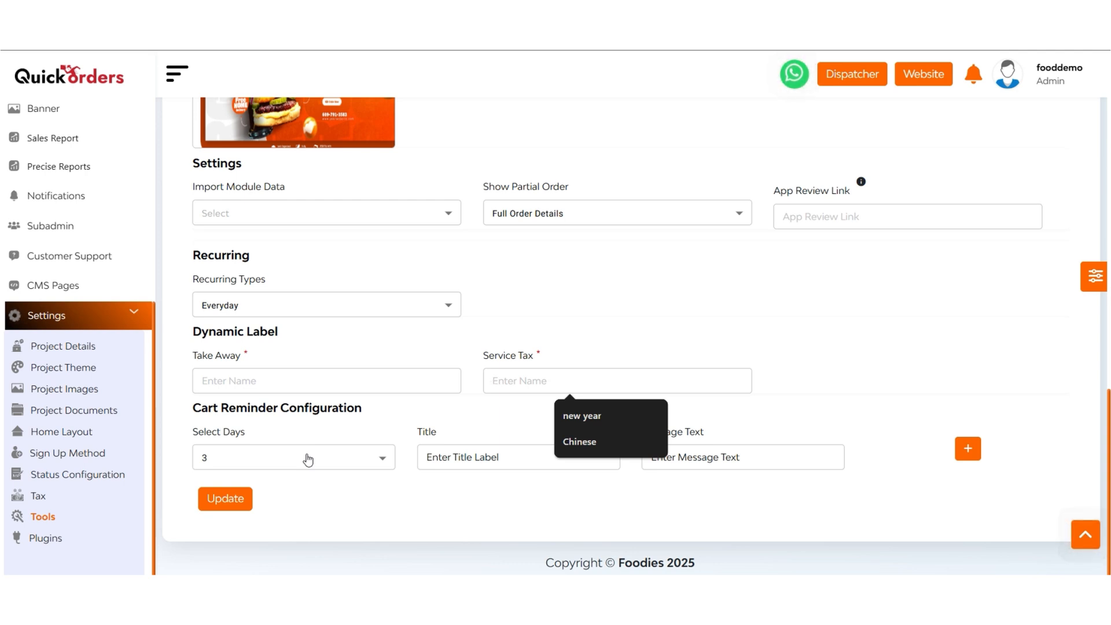
left_click(308, 460)
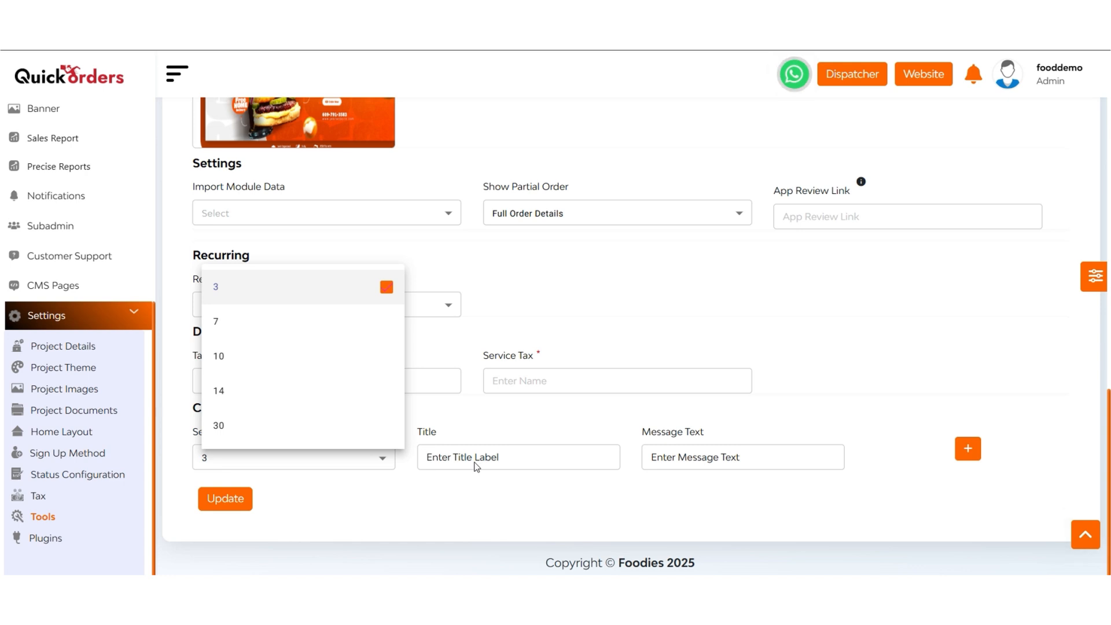
left_click(476, 462)
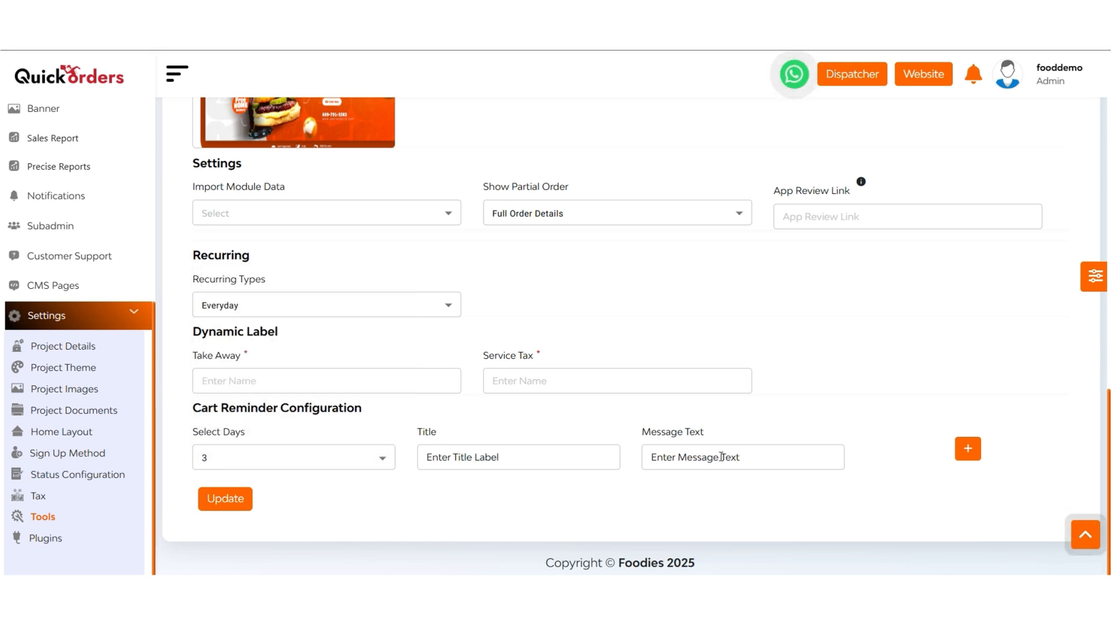
left_click(777, 454)
left_click(237, 497)
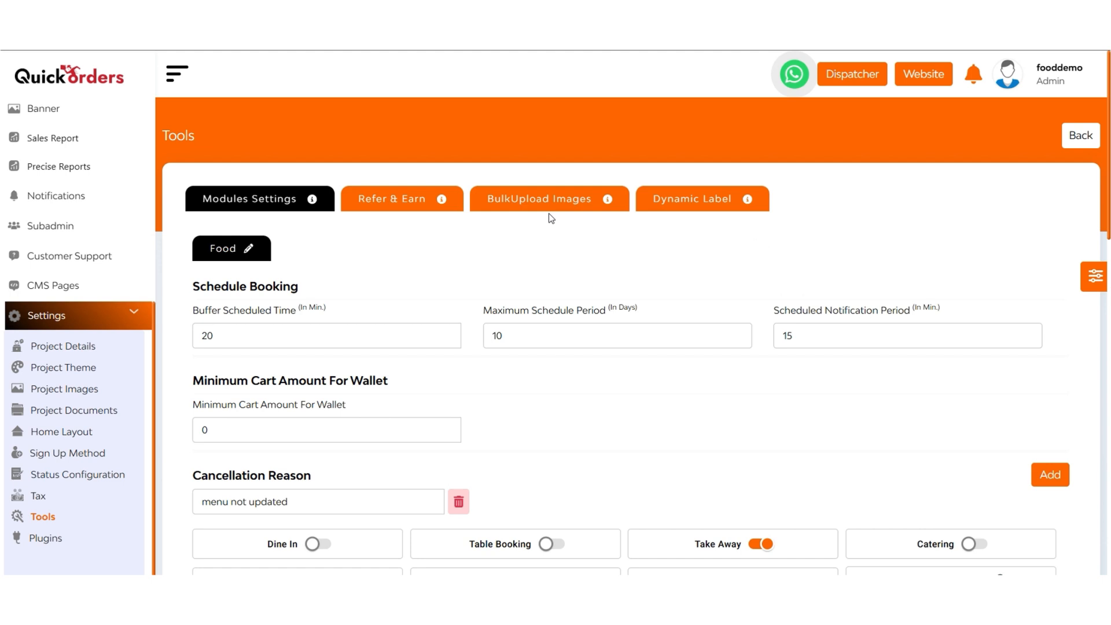
Look over the Refer & Earn configuration fields, including the Recipient earning system, and view the referral transaction history.
left_click(411, 200)
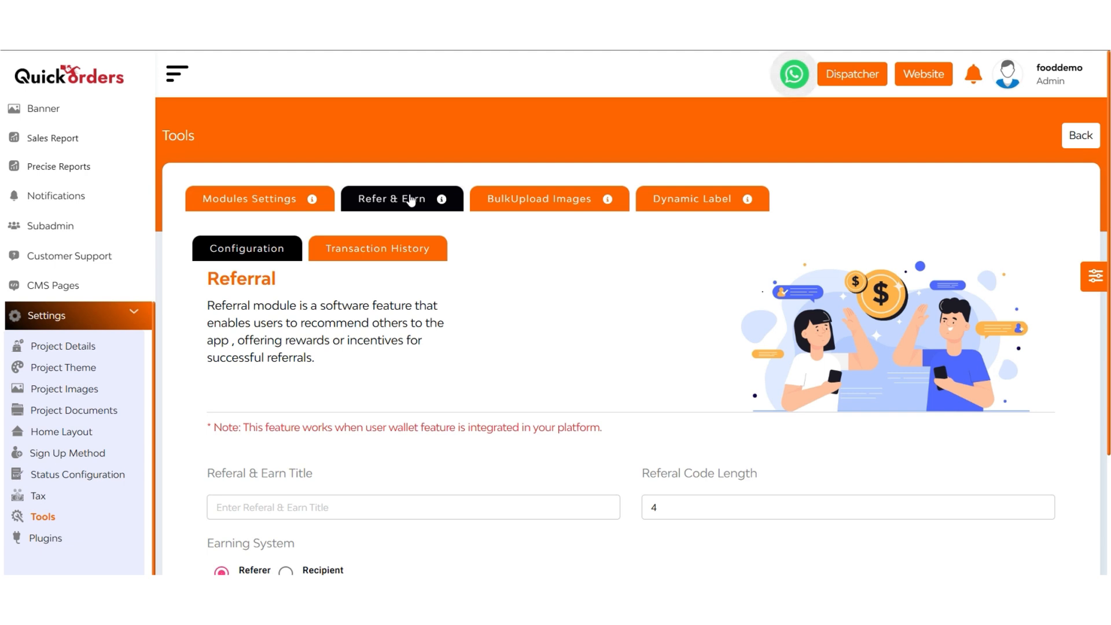
scroll(366, 377, "down", 2)
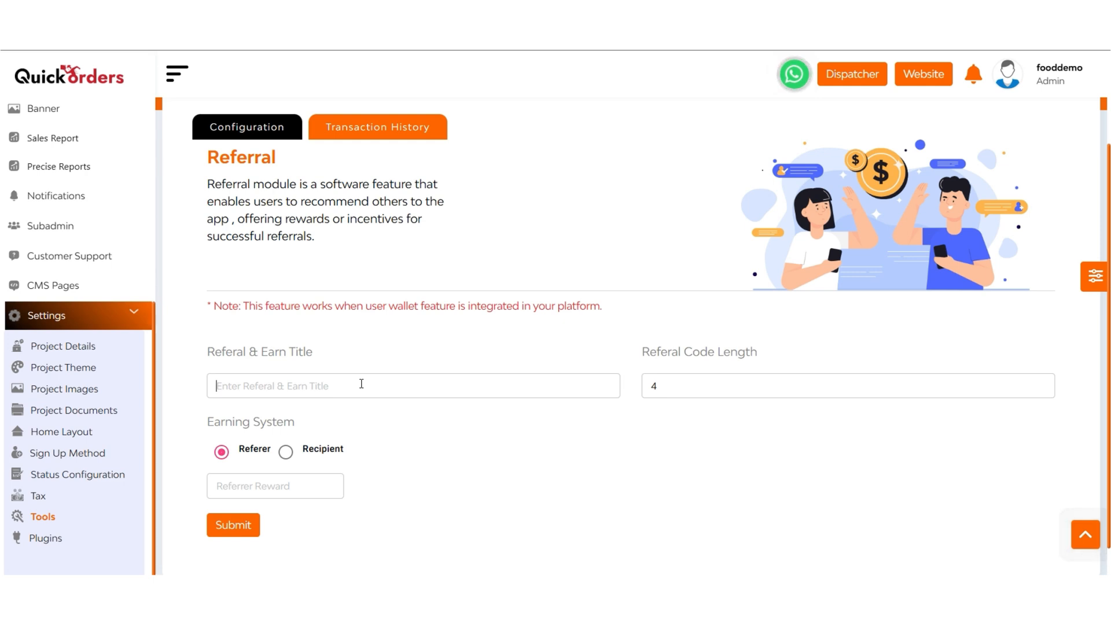
left_click(361, 384)
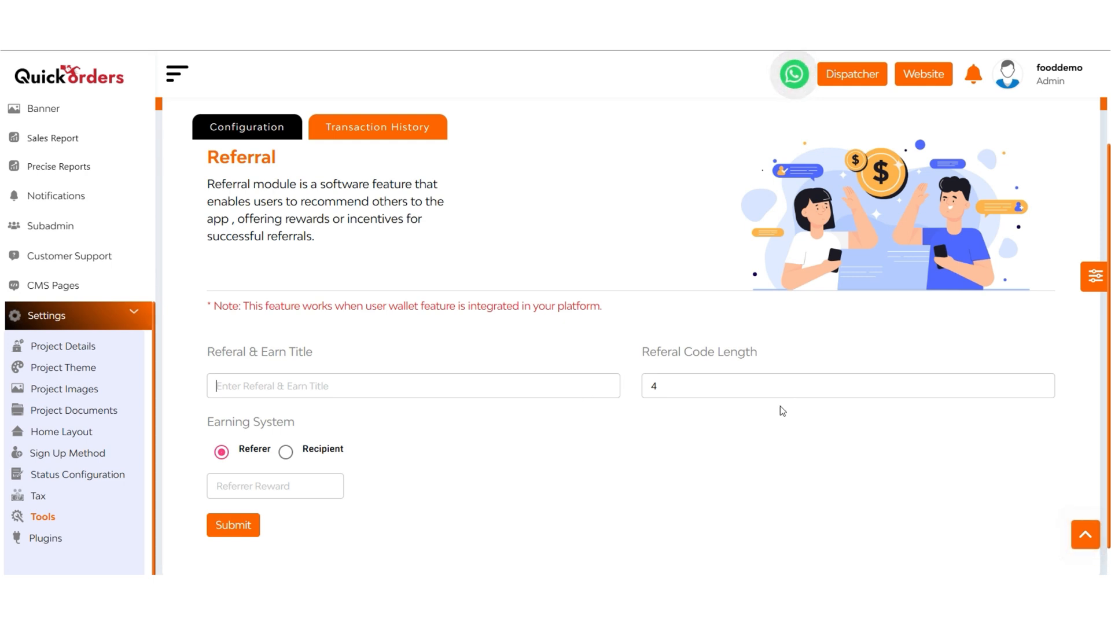
left_click(723, 385)
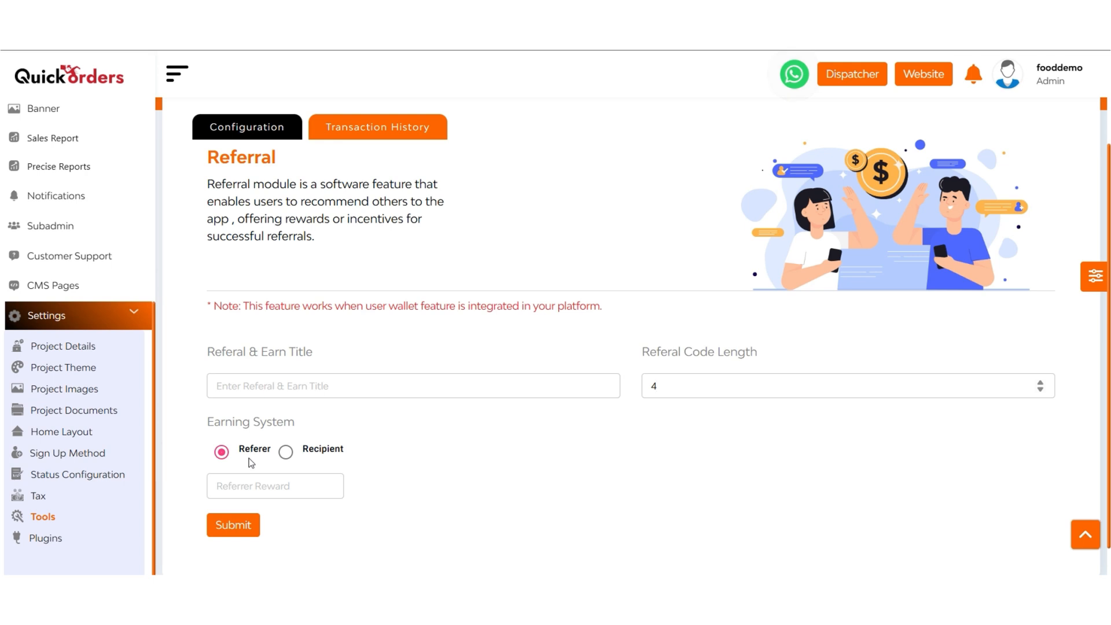
left_click(289, 453)
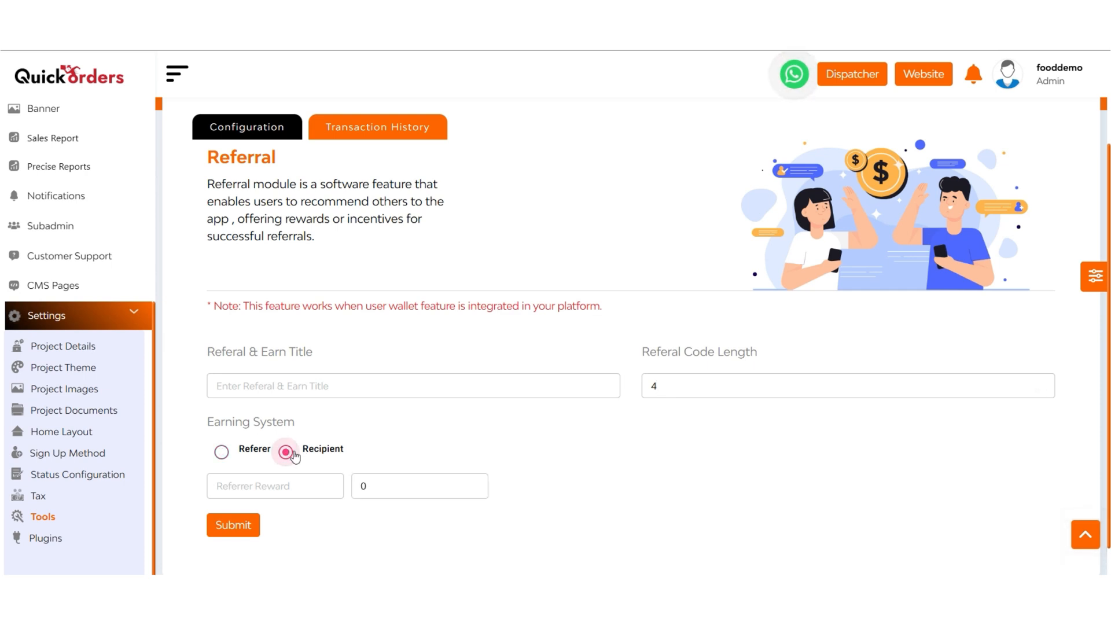
left_click(403, 486)
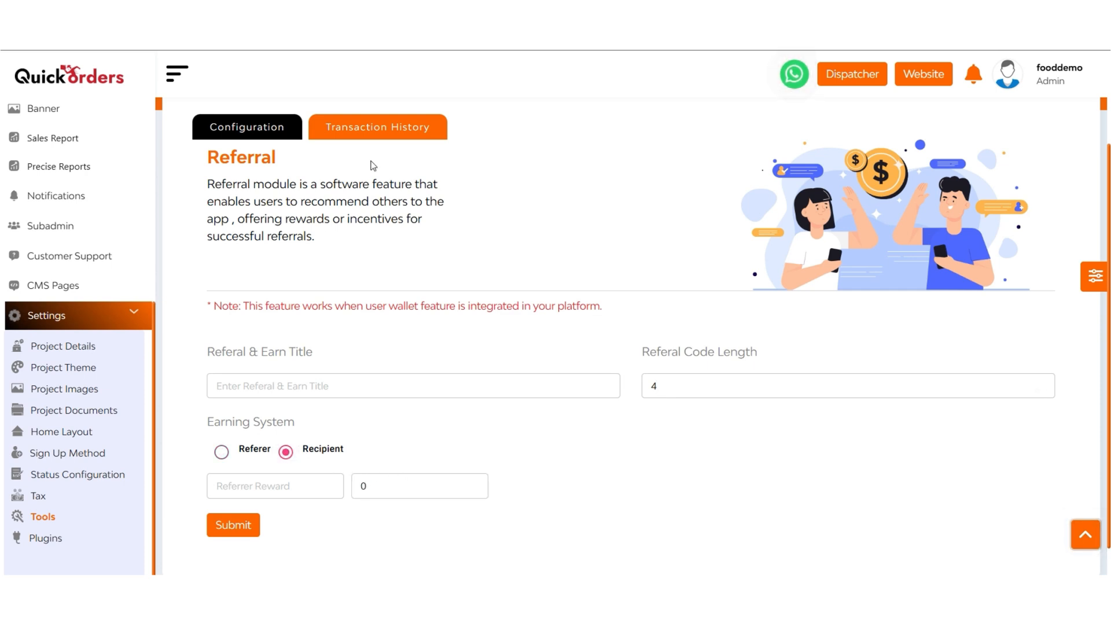
left_click(402, 129)
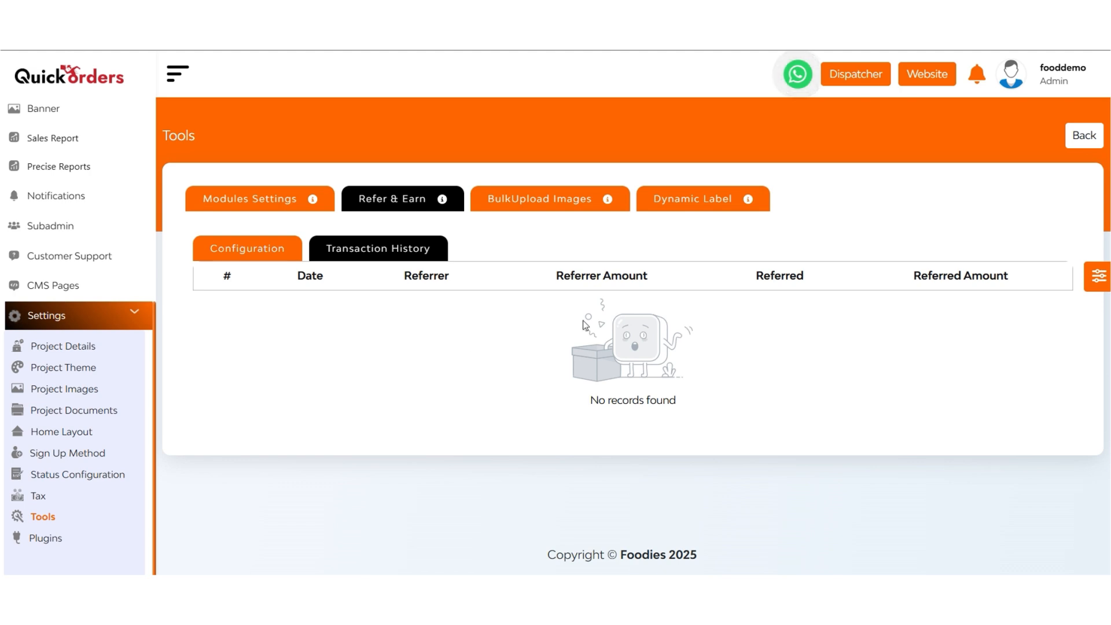
left_click(518, 200)
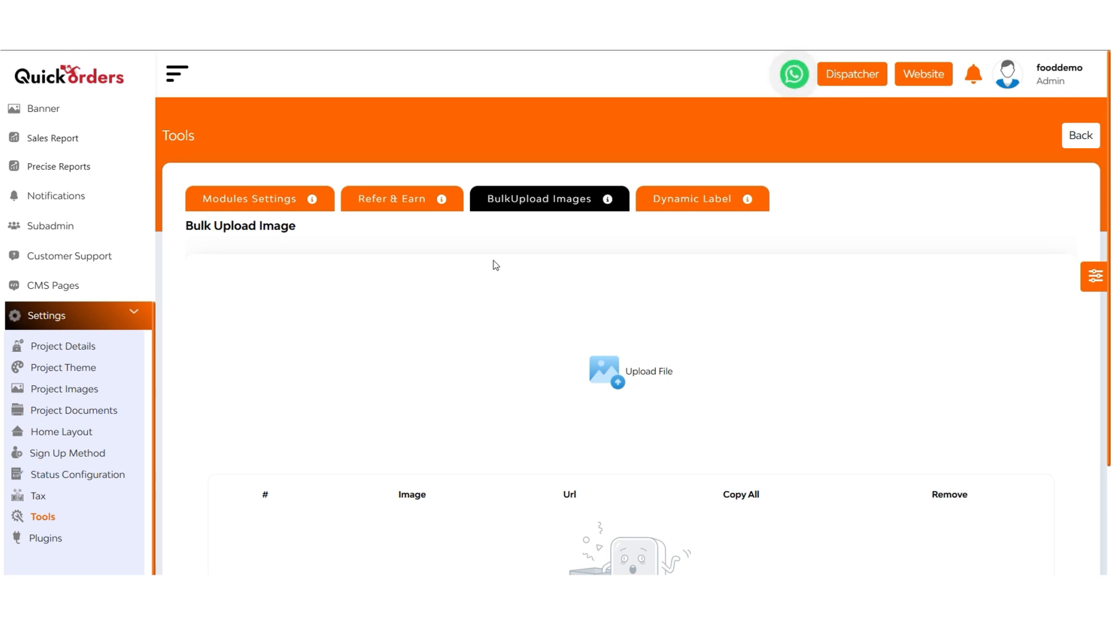
scroll(496, 265, "down", 2)
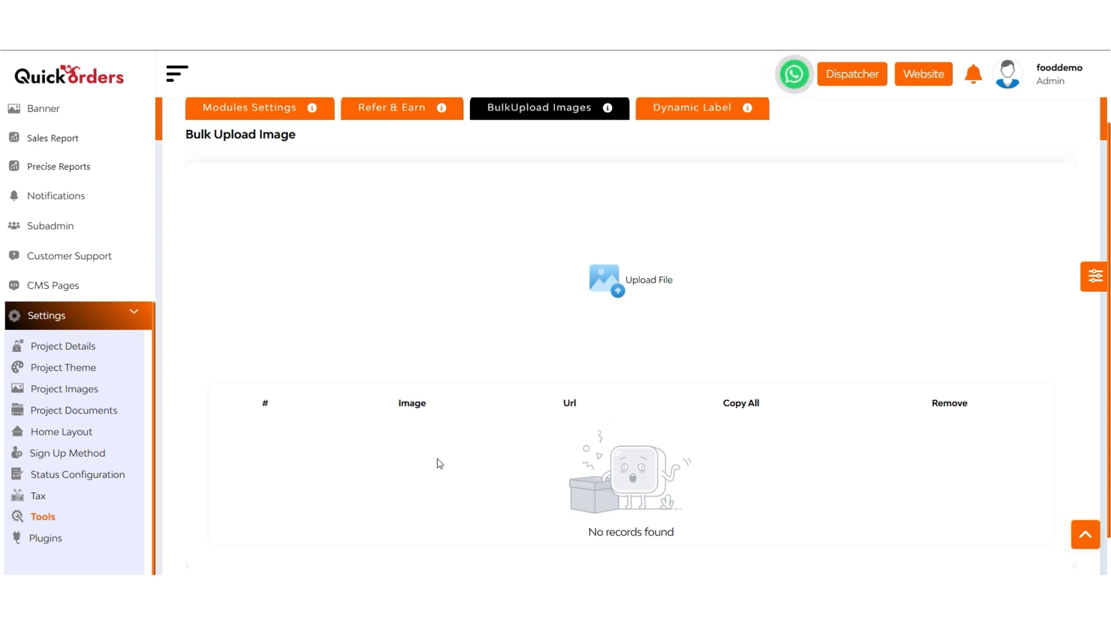
left_click(606, 291)
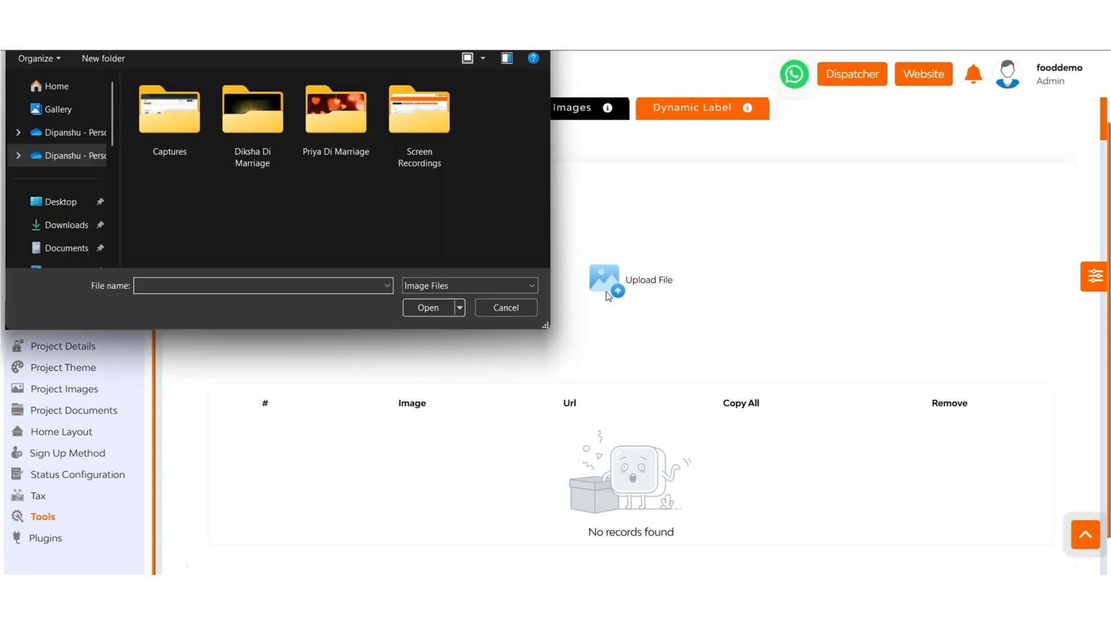
left_click(78, 105)
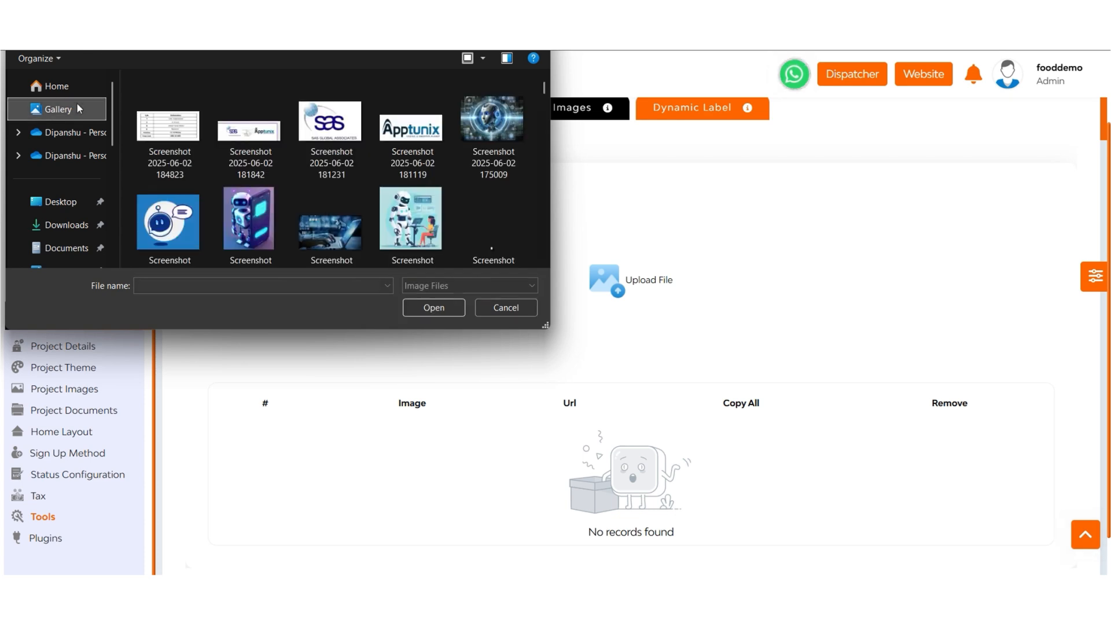
left_click(407, 146)
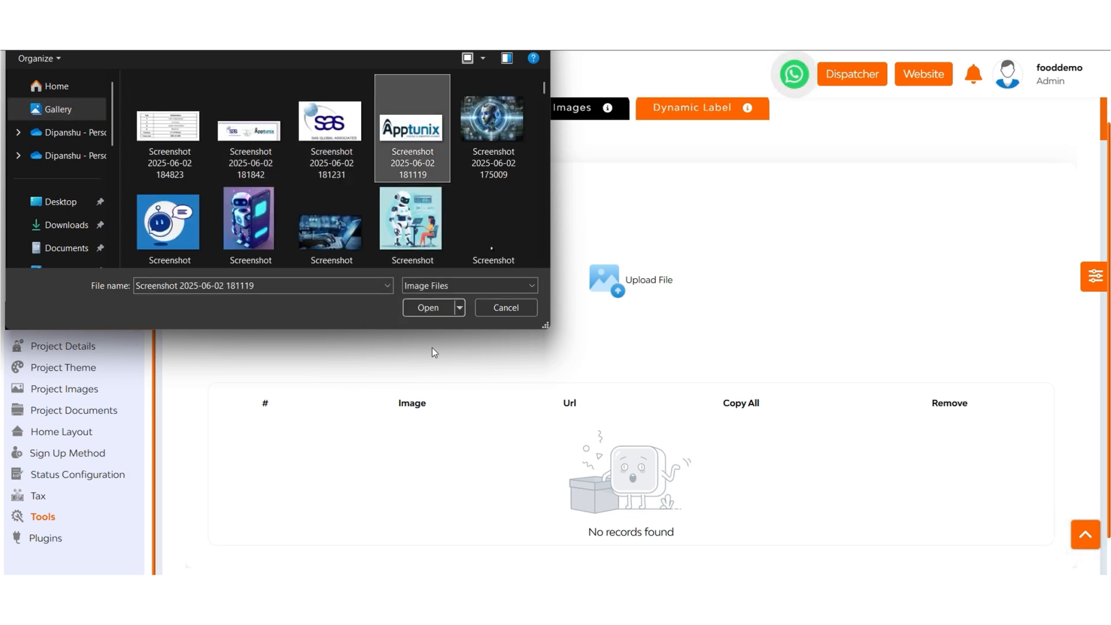
left_click(430, 309)
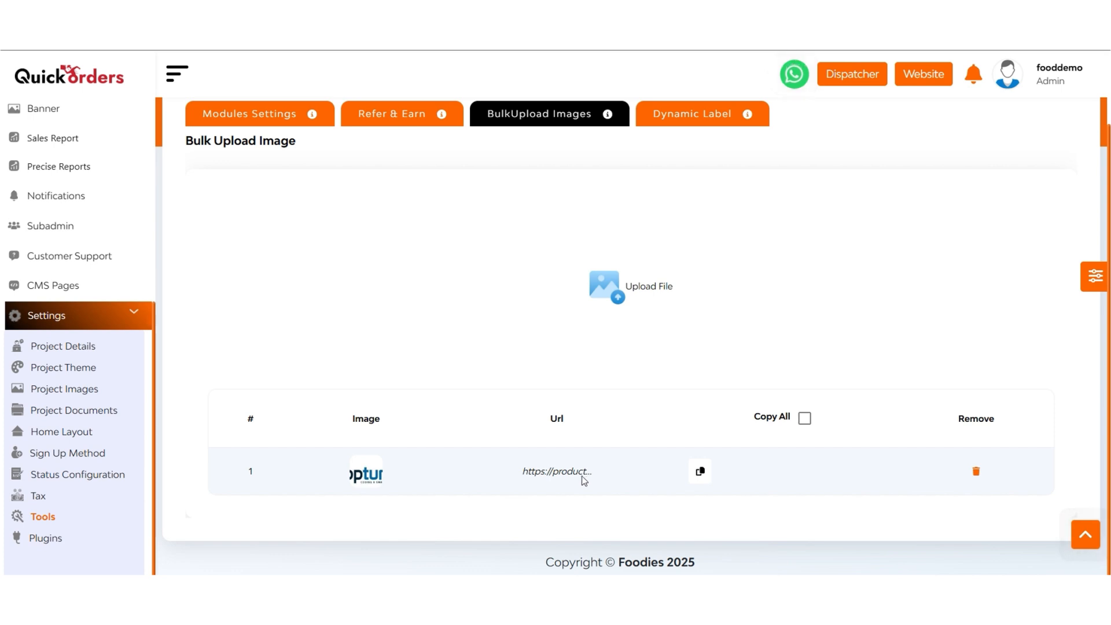
left_click(700, 474)
Try out a new dynamic label named "gbhjgv h", check the View Type options, and cancel it without saving.
left_click(721, 114)
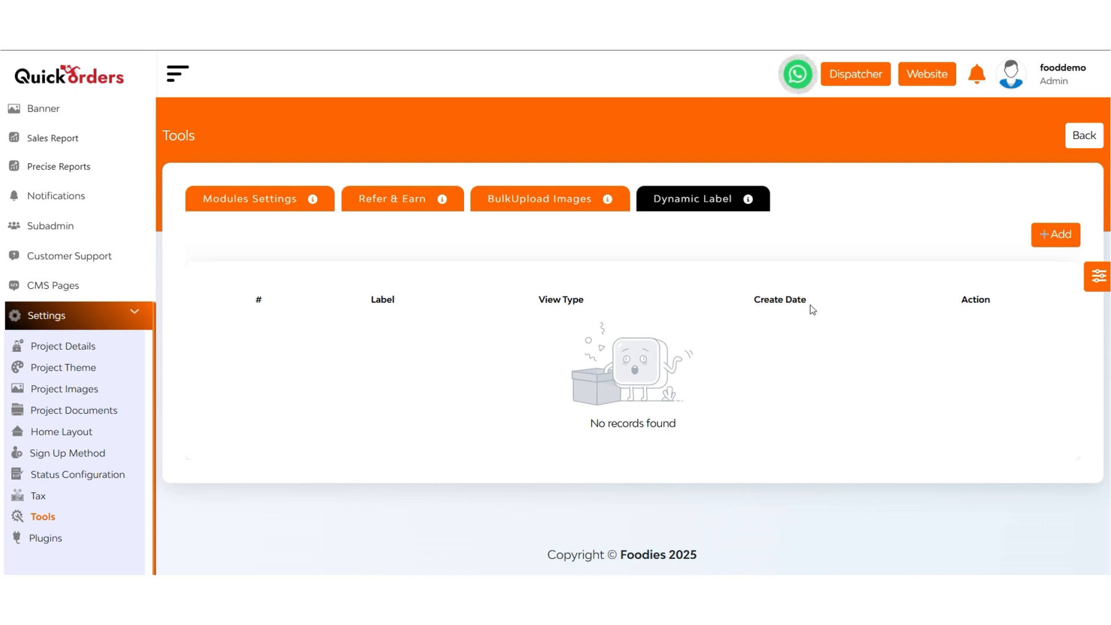
left_click(1054, 241)
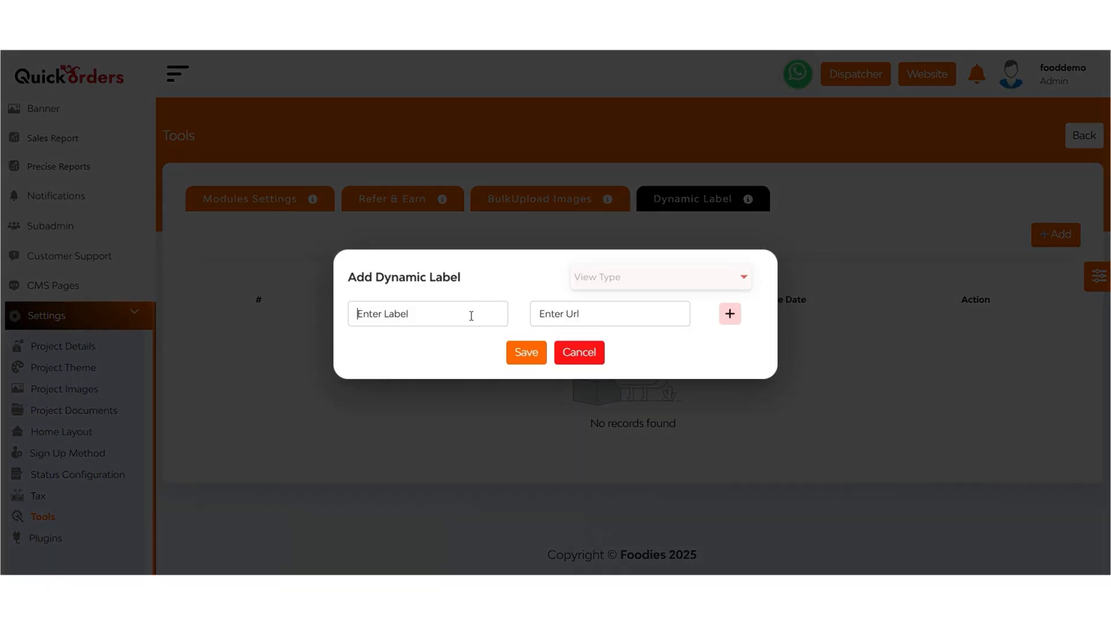
left_click(472, 315)
type("gbhjgv h")
left_click(707, 285)
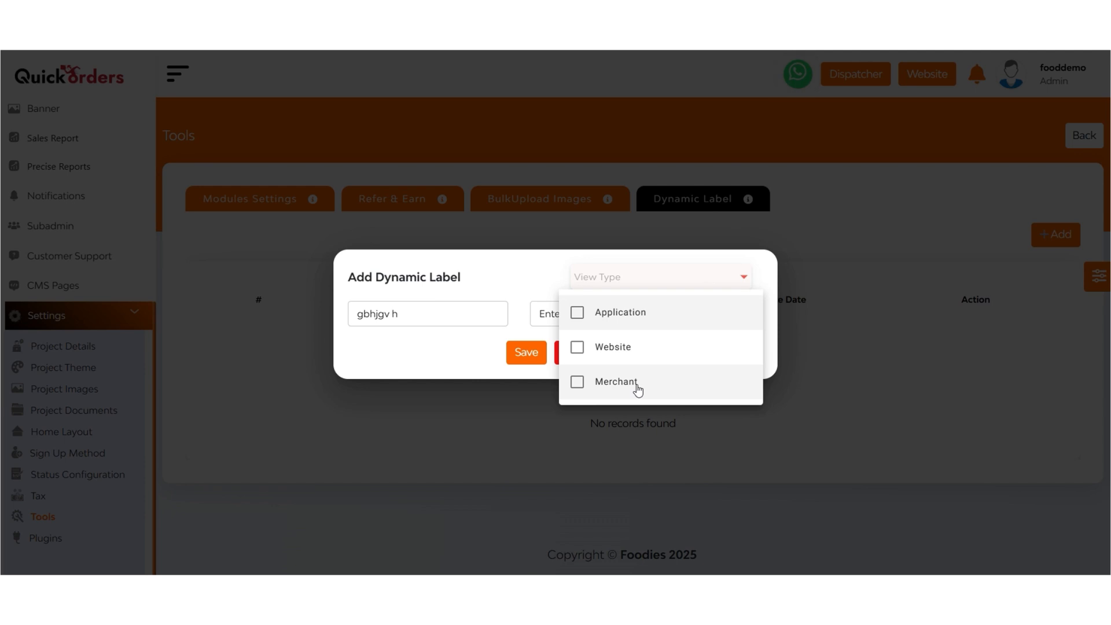
left_click(616, 417)
left_click(577, 354)
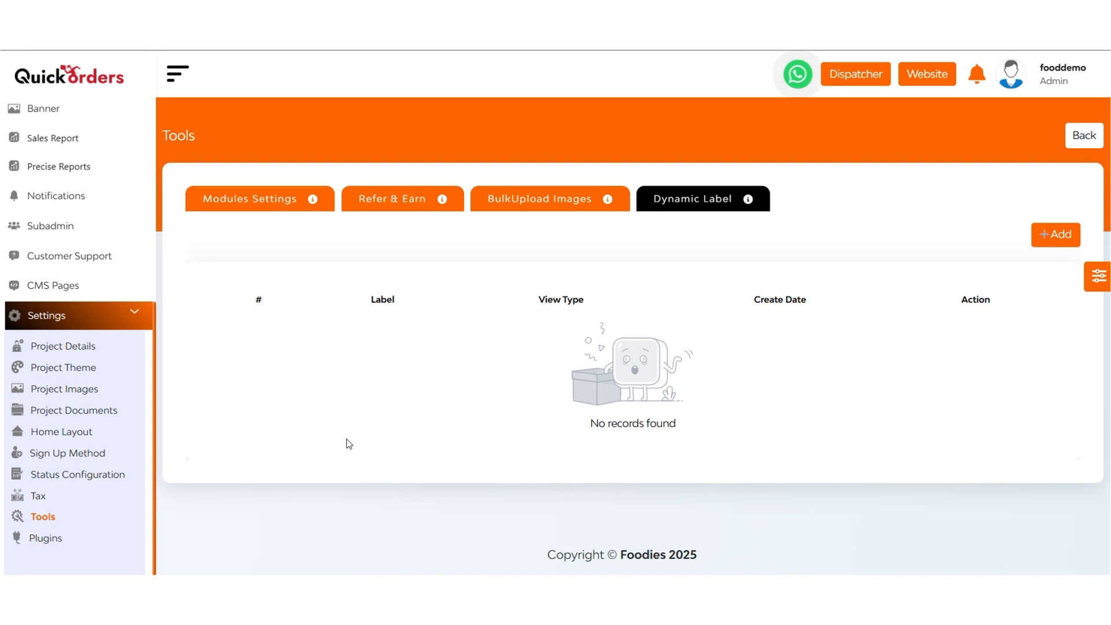
Return to the Food module's settings under Modules Settings.
left_click(247, 202)
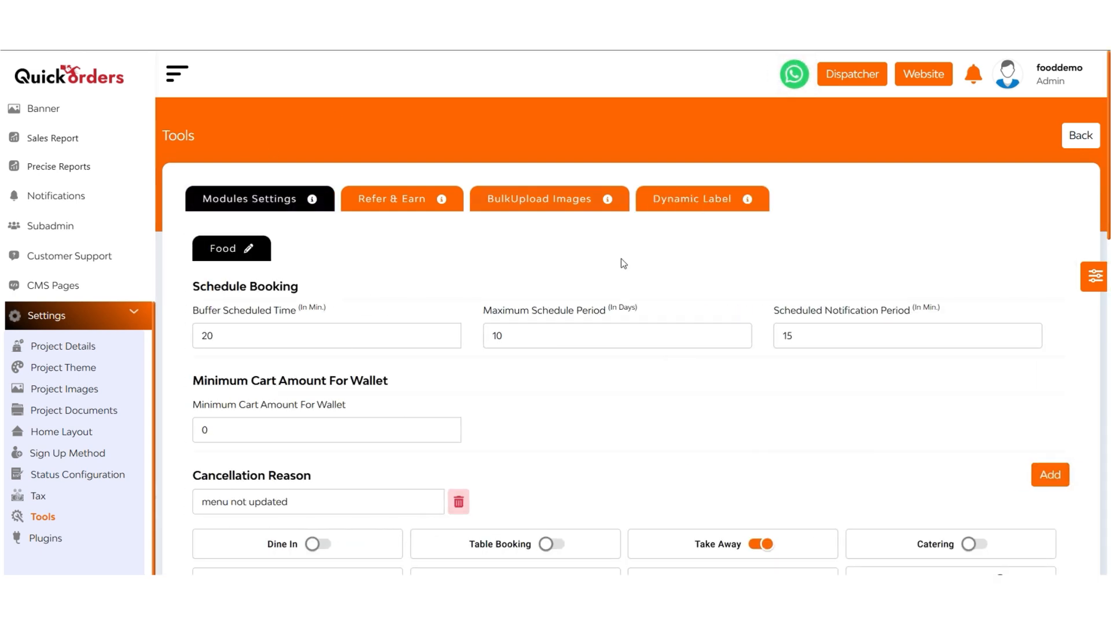